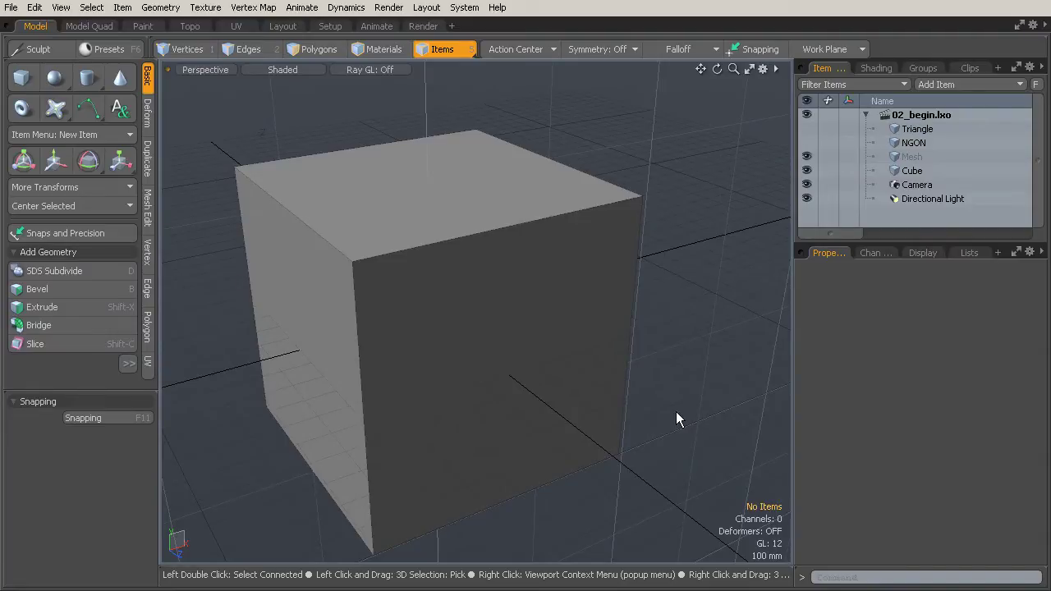
Select the Cube item in the perspective viewport.
alt+drag(499, 263, 486, 280)
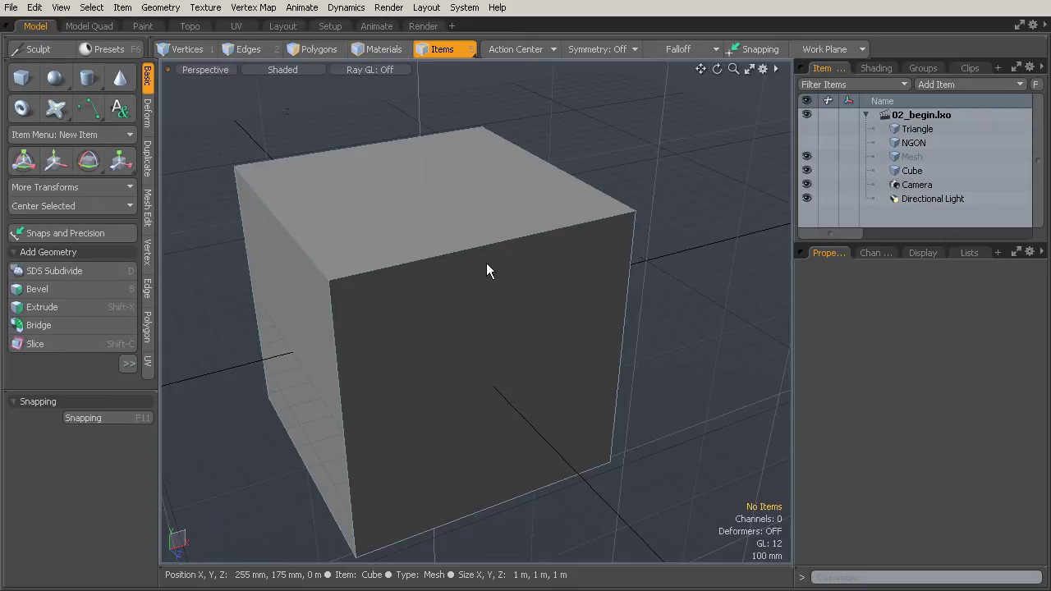
alt+drag(486, 275, 544, 291)
click(495, 229)
alt+drag(605, 329, 530, 330)
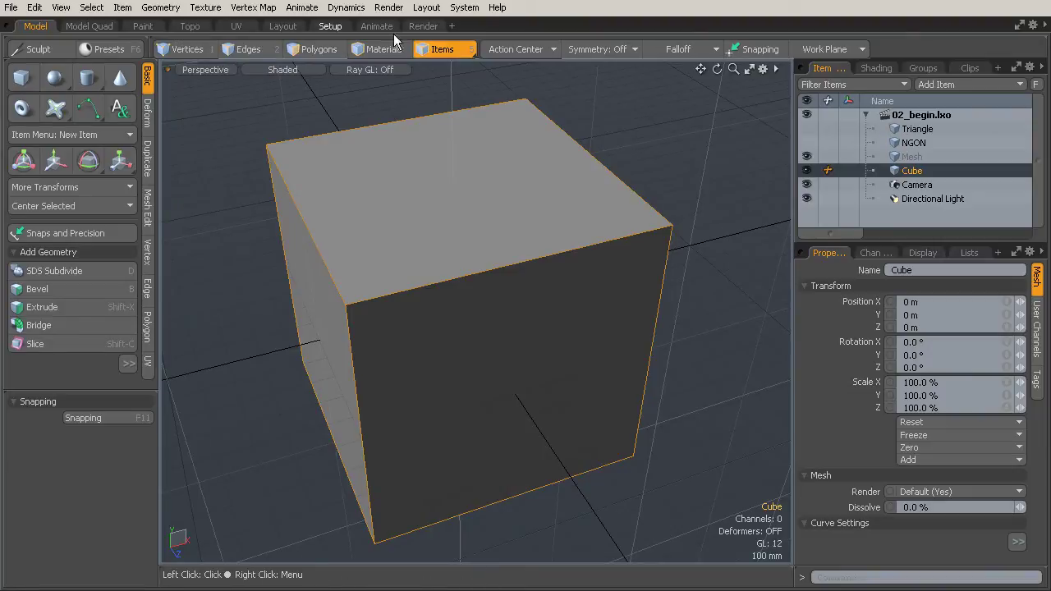
Switch to vertex selection and pick individual corner vertices on the cube's top face.
click(192, 50)
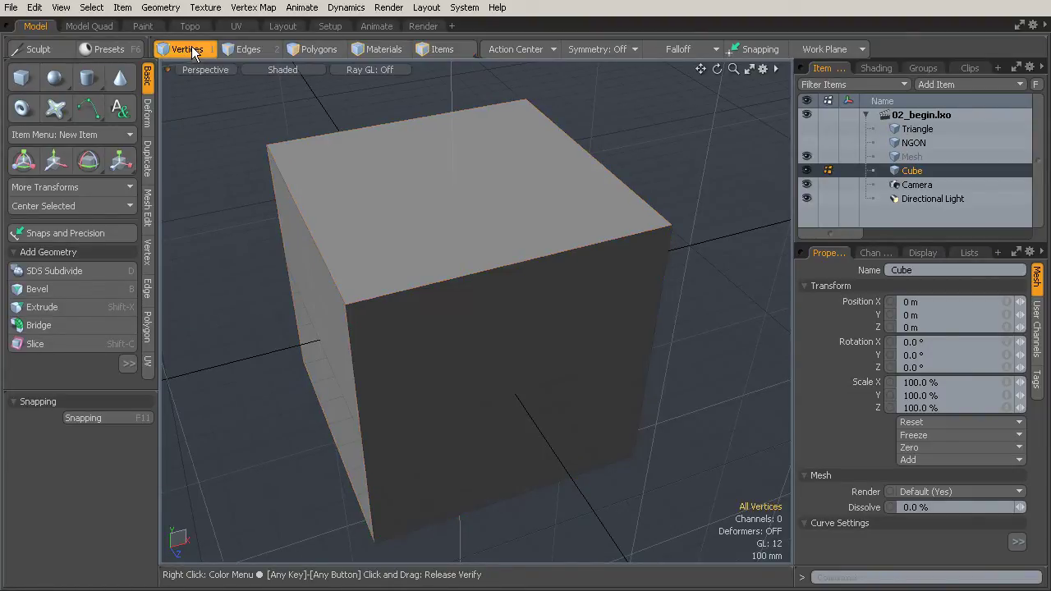
click(268, 145)
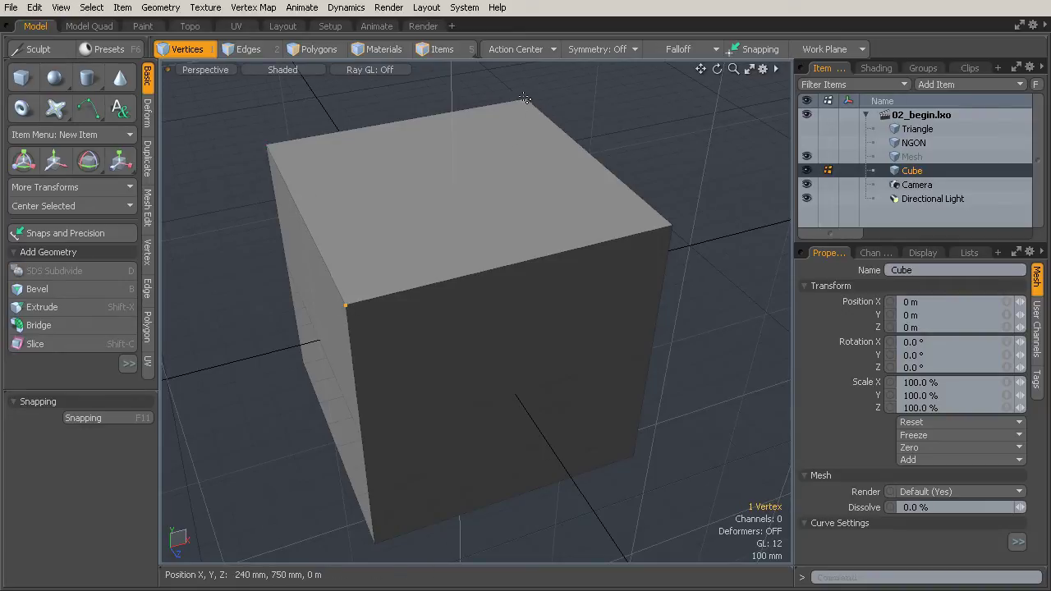
alt+drag(718, 327, 603, 293)
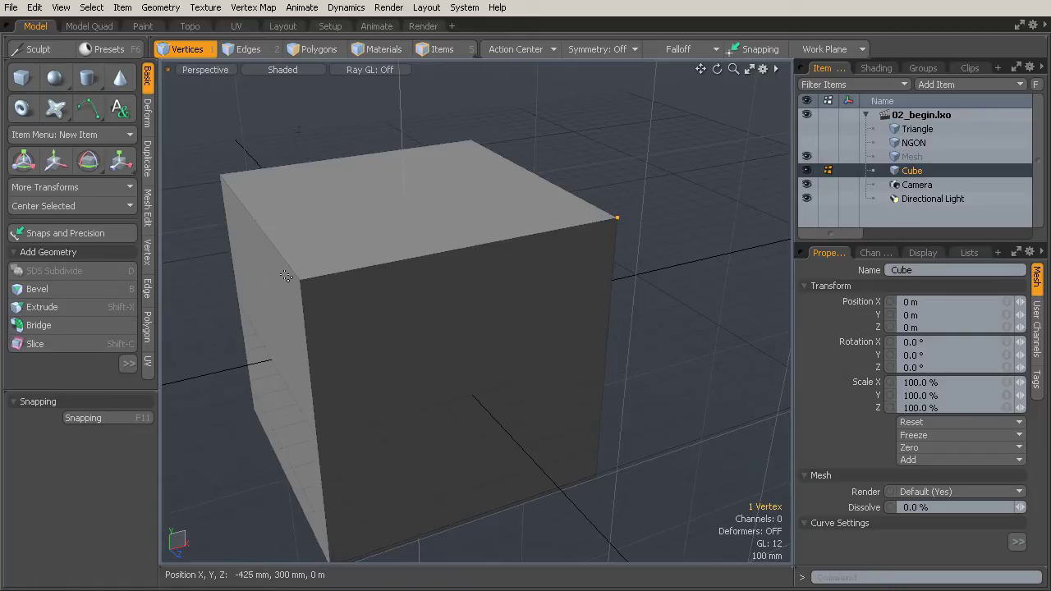
Switch to edge selection and pick the edges of the cube's top face one at a time, ending on the front edge.
click(250, 50)
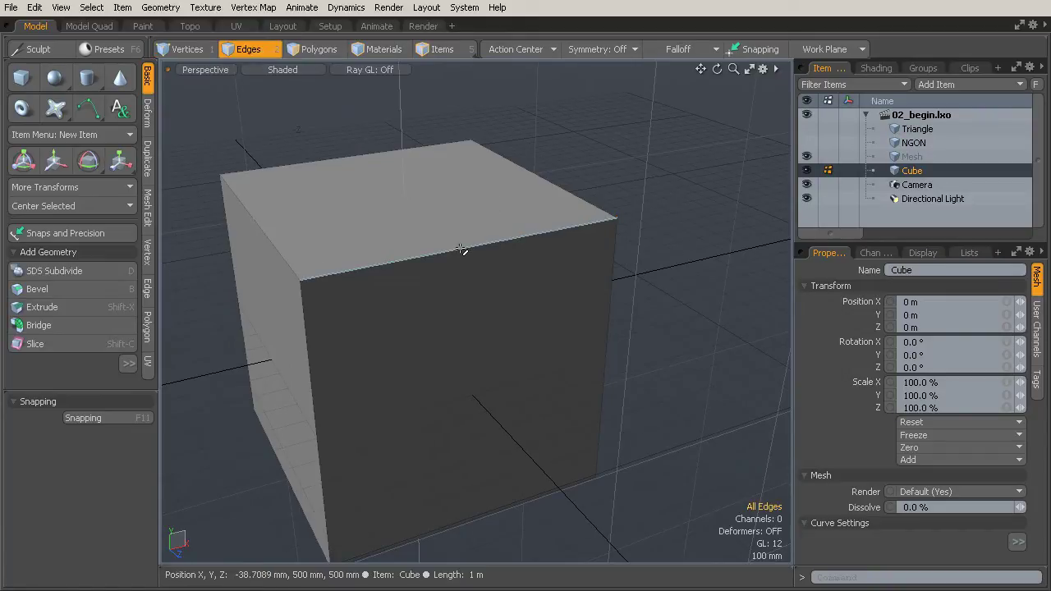
click(462, 250)
click(253, 208)
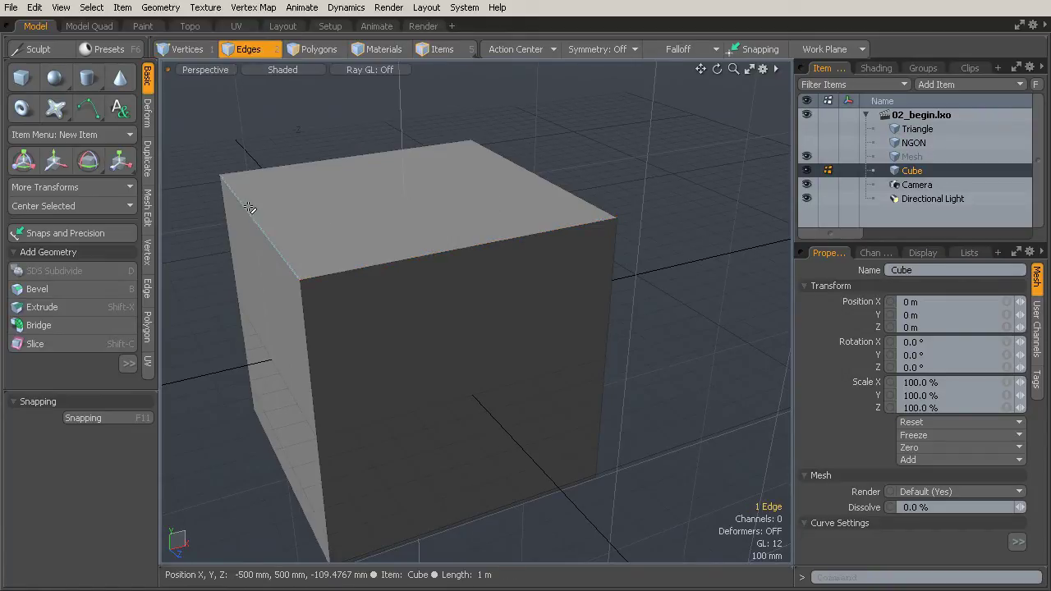
click(282, 167)
click(535, 175)
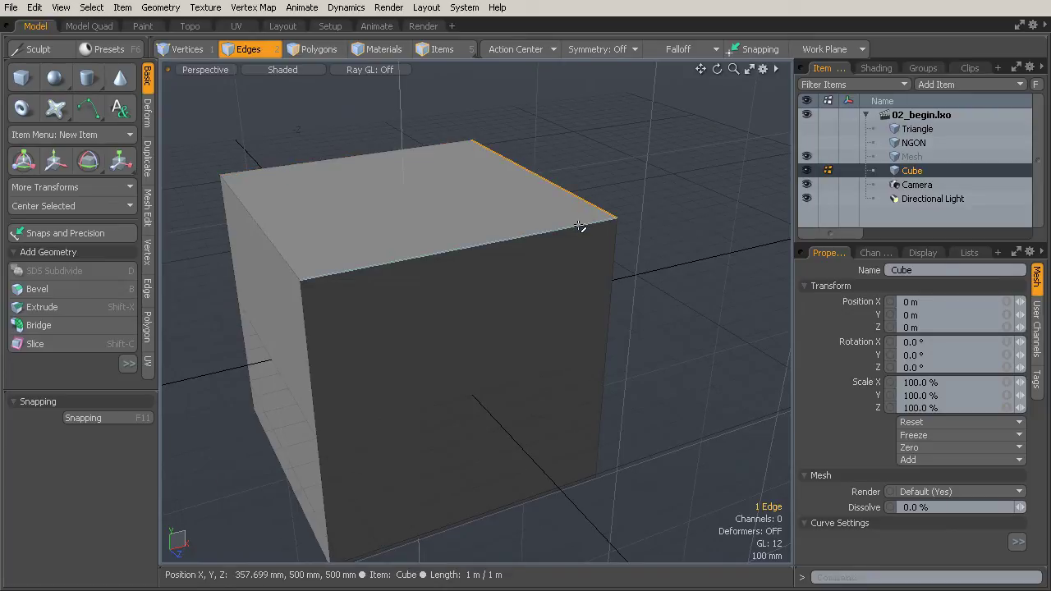
click(580, 227)
alt+drag(616, 258, 638, 215)
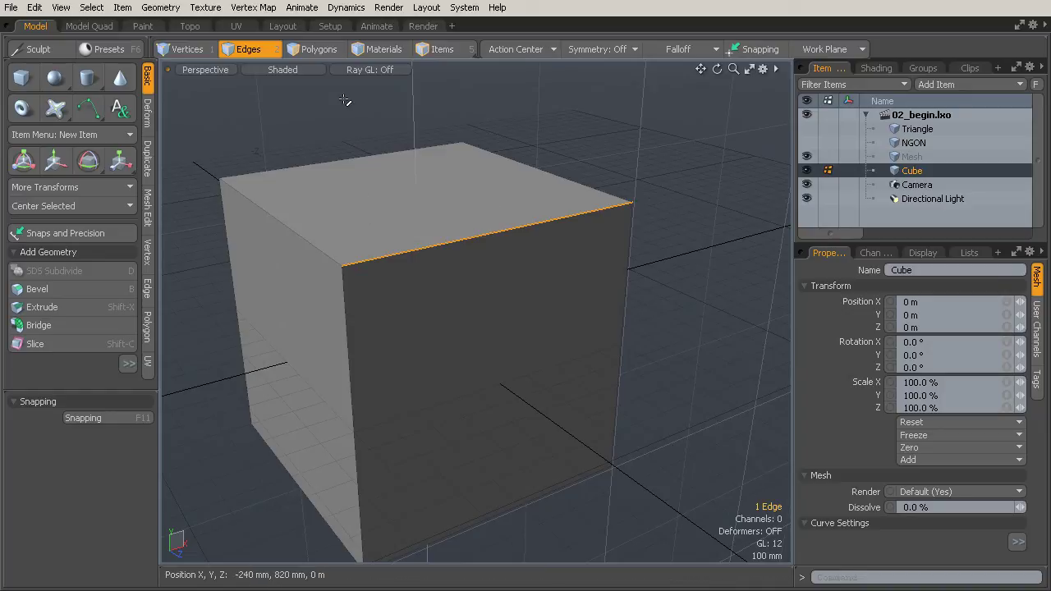
Switch to polygon selection and pick the cube's top, front and side faces one at a time, ending on the front face.
click(319, 51)
click(380, 200)
click(435, 335)
click(321, 361)
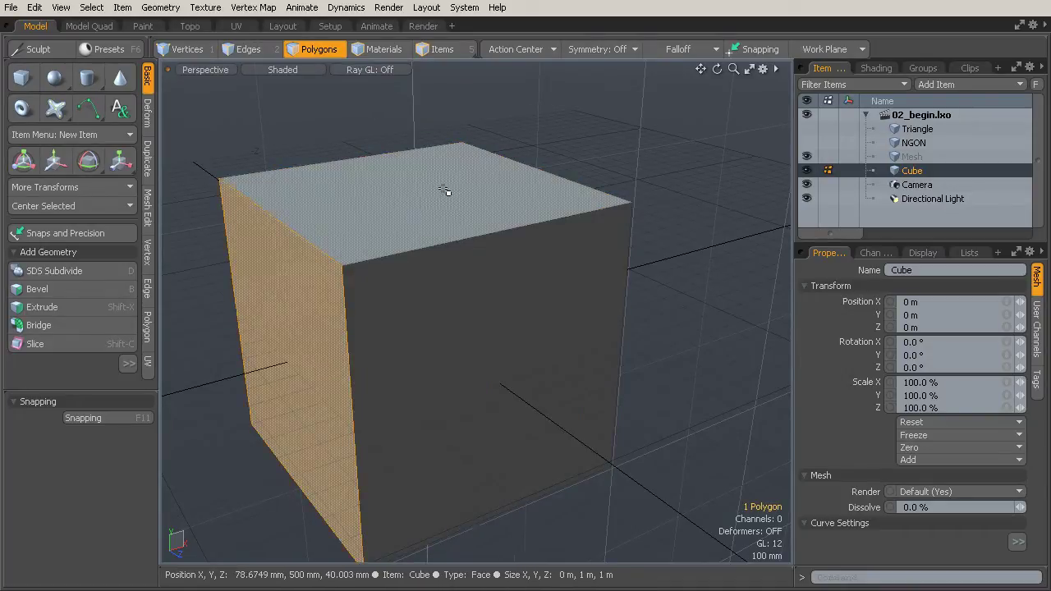
click(444, 191)
click(500, 333)
alt+drag(594, 356, 603, 300)
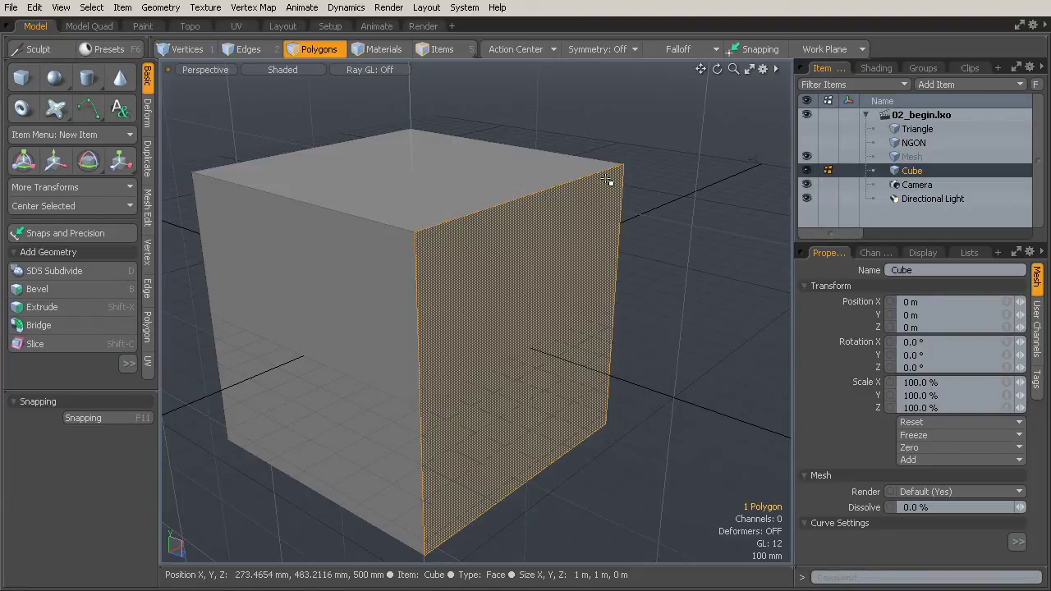
Try moving the cube's upper front-right corner vertex about -415 mm in X and -35 mm in Y, and undo the moves.
alt+drag(593, 206, 446, 139)
click(182, 48)
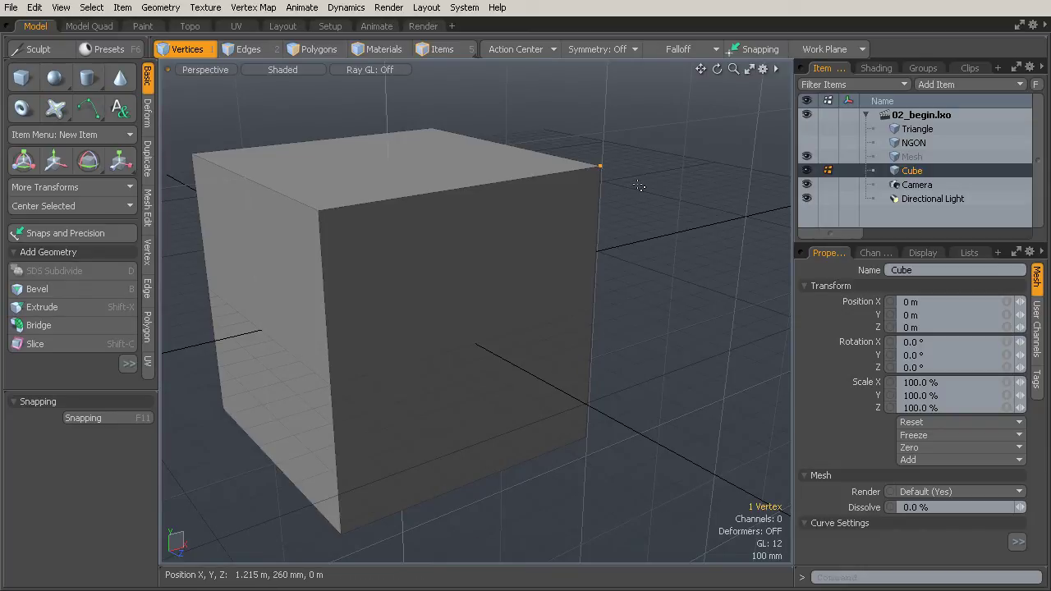
key(w)
drag(607, 166, 524, 223)
key(ctrl+z)
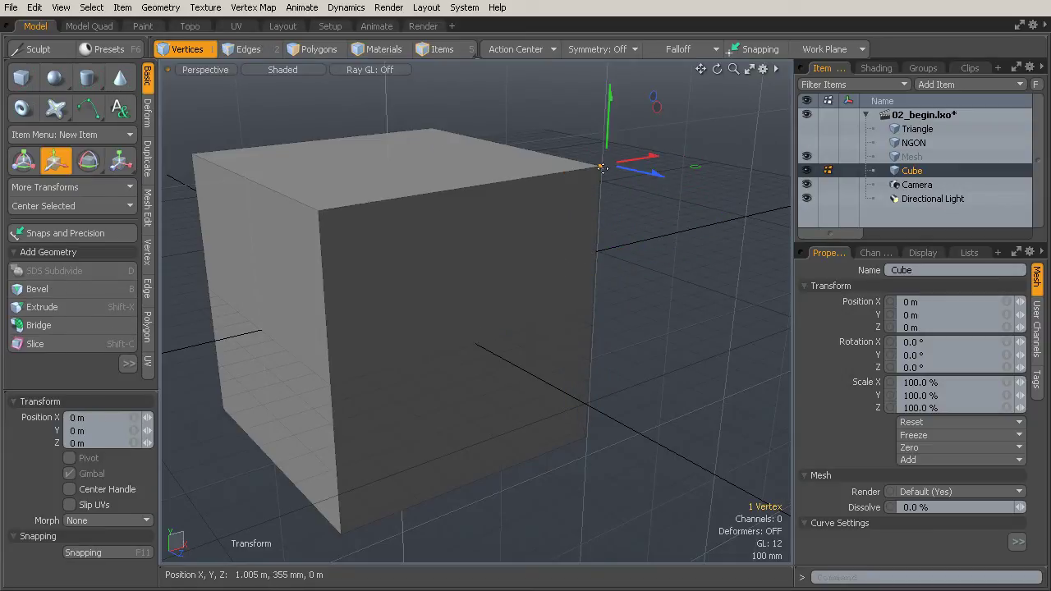
mouse_move(602, 168)
mouse_down()
mouse_move(567, 174)
mouse_move(602, 174)
mouse_up()
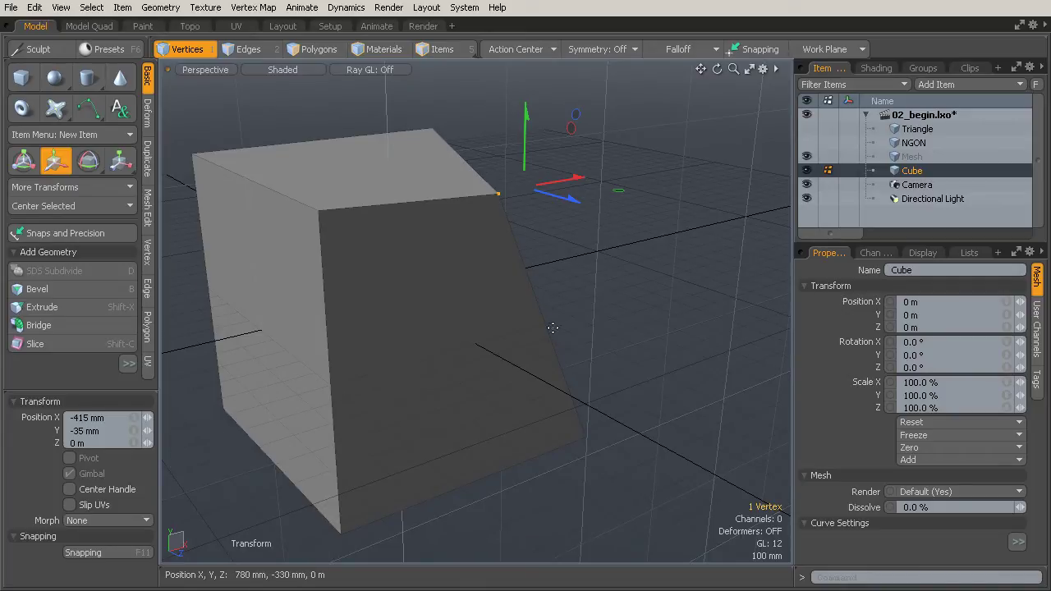
alt+drag(560, 318, 548, 180)
key(ctrl+z)
key(ctrl+z)
alt+drag(625, 279, 641, 246)
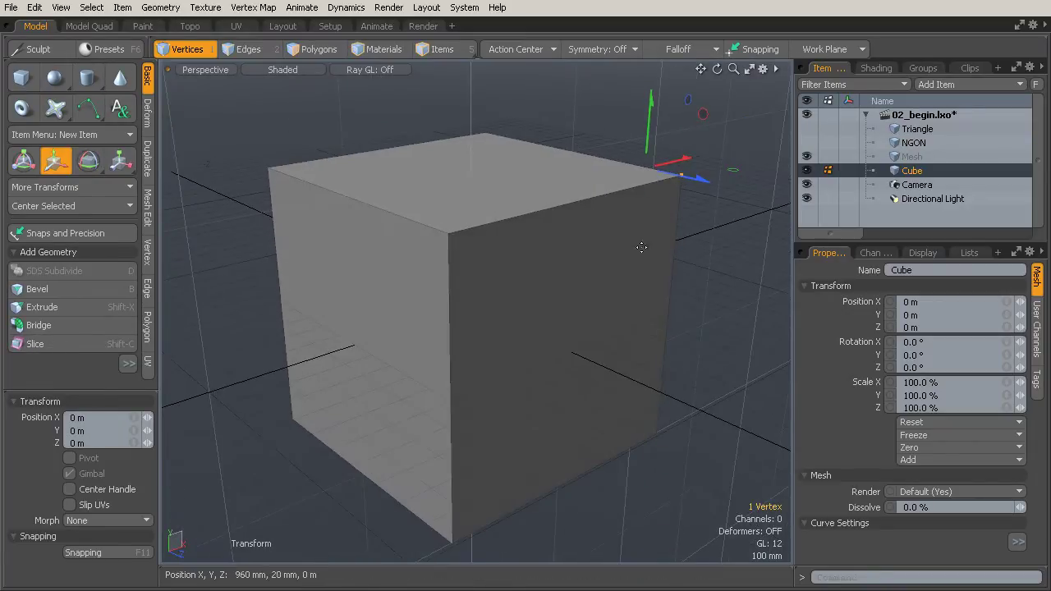
Subdivide all the cube's polygons once with SDS Subdivide.
click(320, 50)
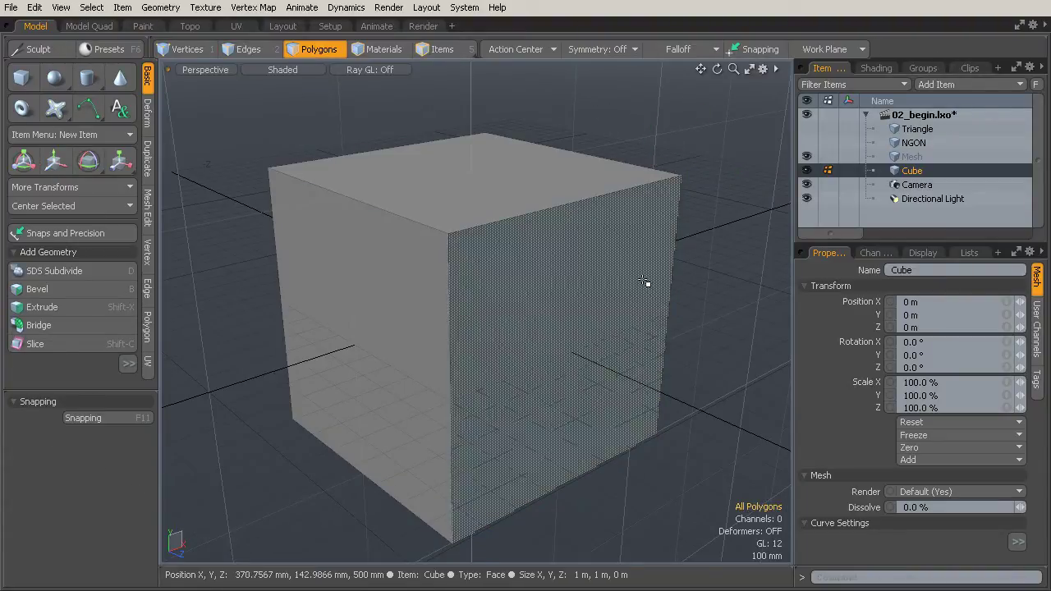
alt+drag(582, 287, 605, 284)
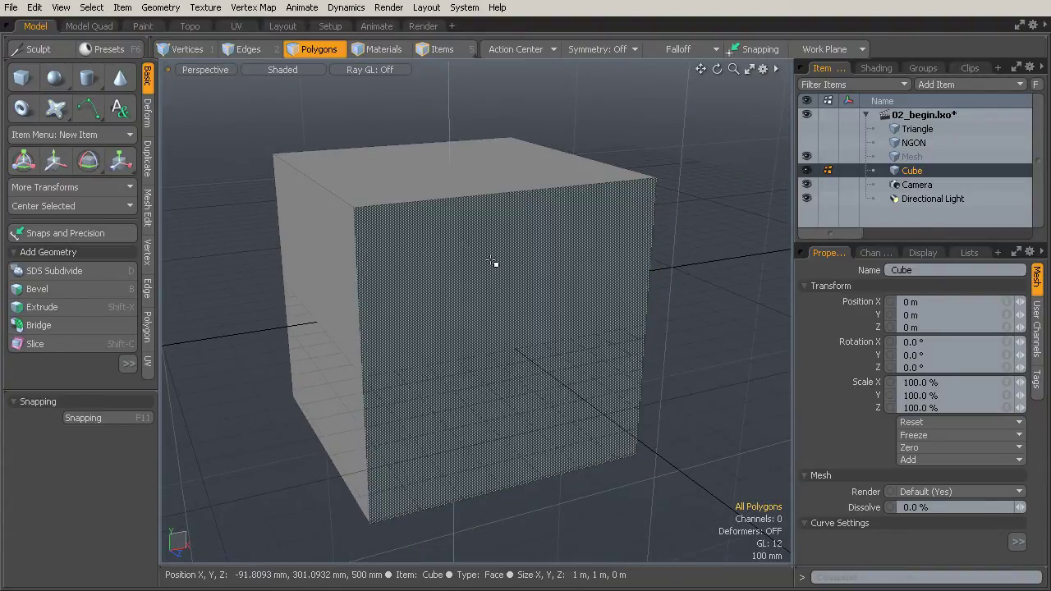
key(d)
alt+drag(648, 298, 688, 255)
alt+drag(598, 293, 499, 365)
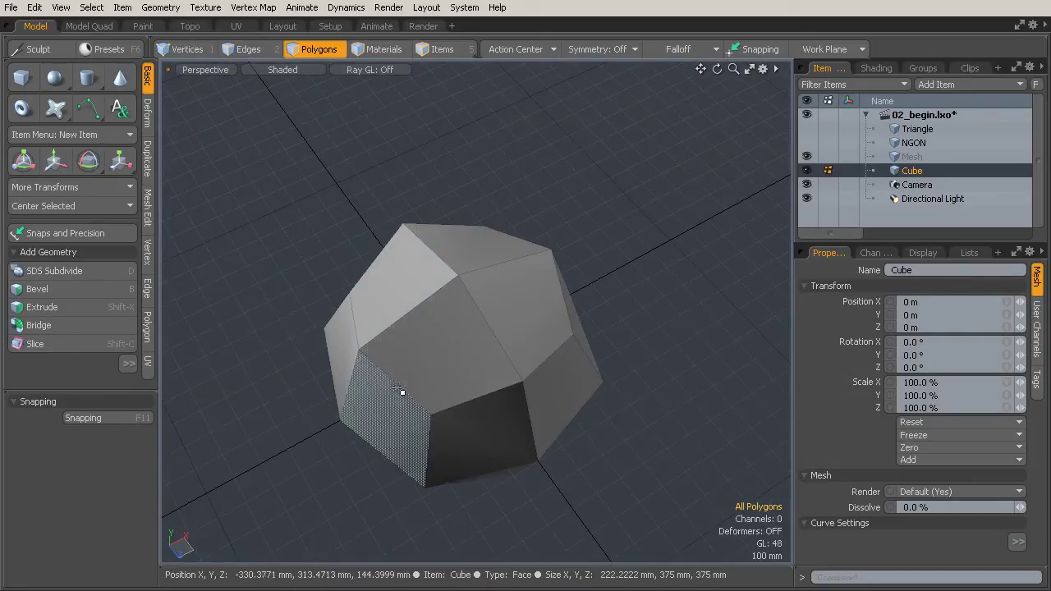
alt+drag(565, 316, 511, 361)
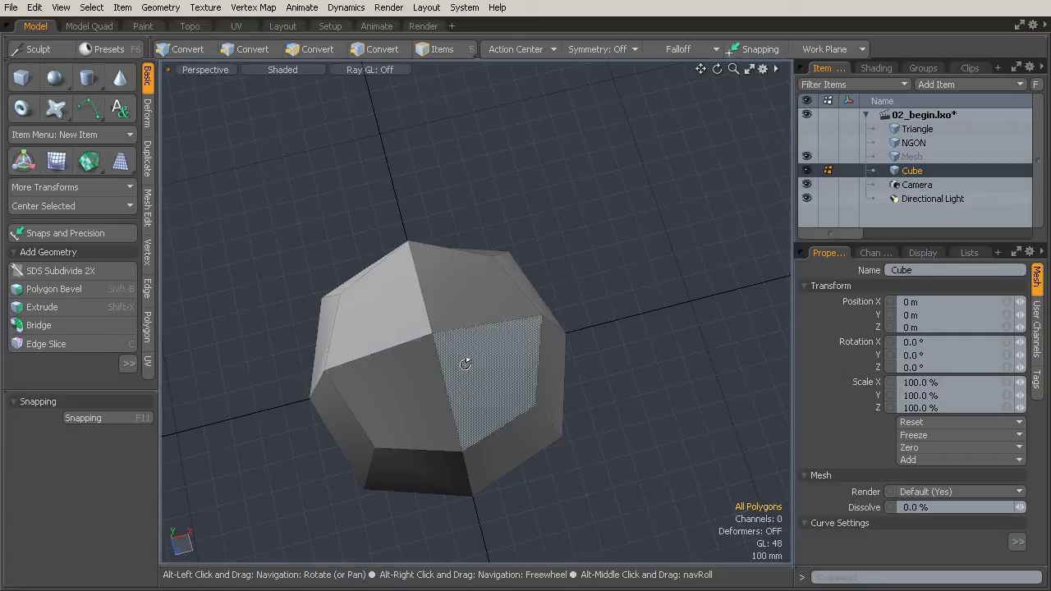
Pick several individual polygons on the subdivided cube one after another.
alt+drag(462, 359, 356, 338)
click(460, 429)
click(411, 407)
click(485, 350)
Try moving an upper right vertex of the subdivided cube outward, and undo the move.
alt+drag(484, 350, 493, 210)
click(189, 51)
key(w)
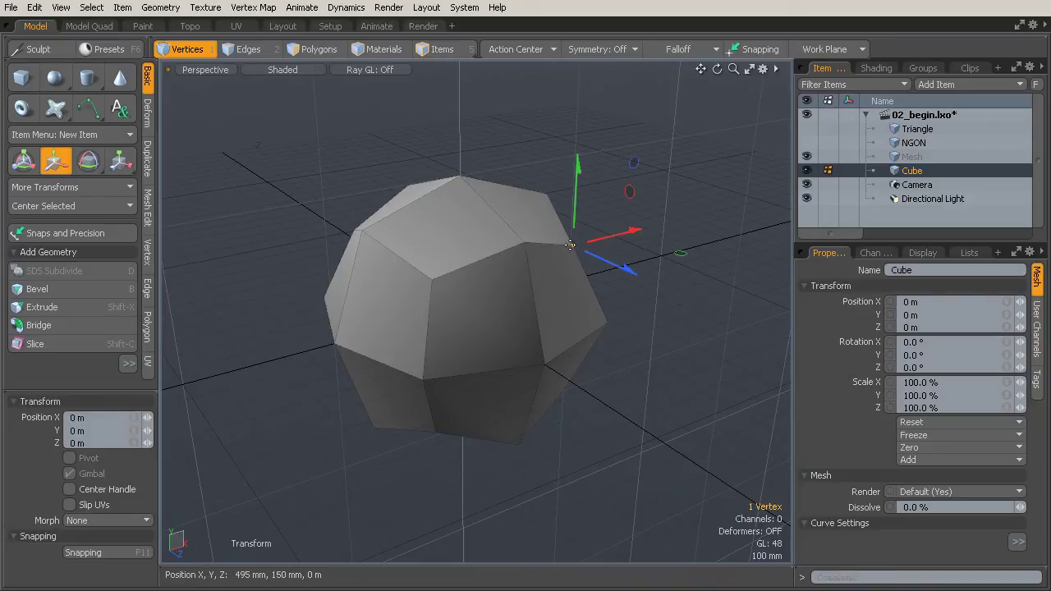
drag(567, 247, 614, 198)
key(ctrl+z)
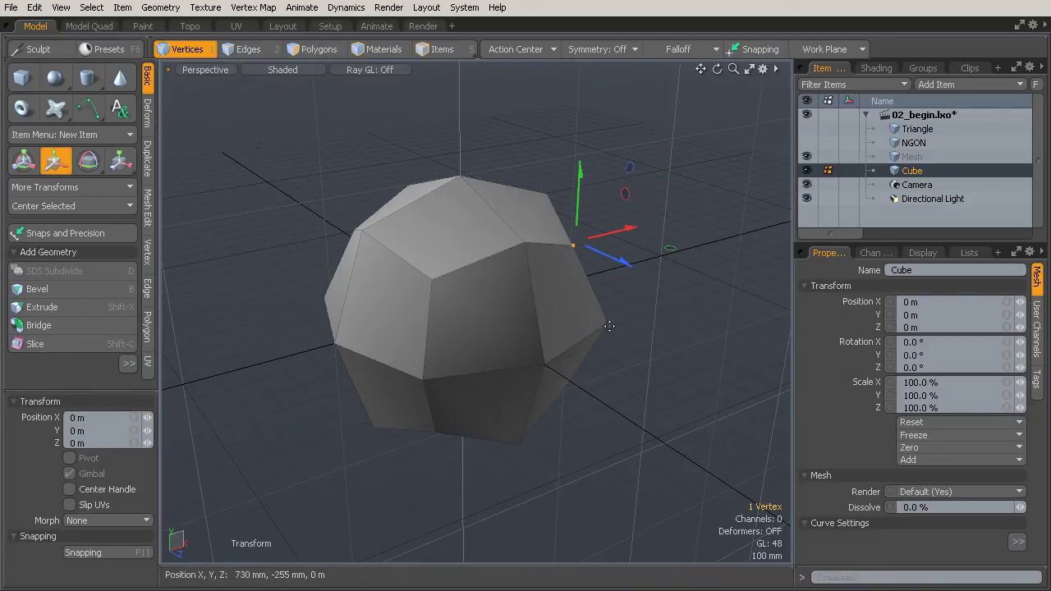
Try moving the rightmost middle vertex of the subdivided cube outward, and undo the move.
click(611, 323)
key(q)
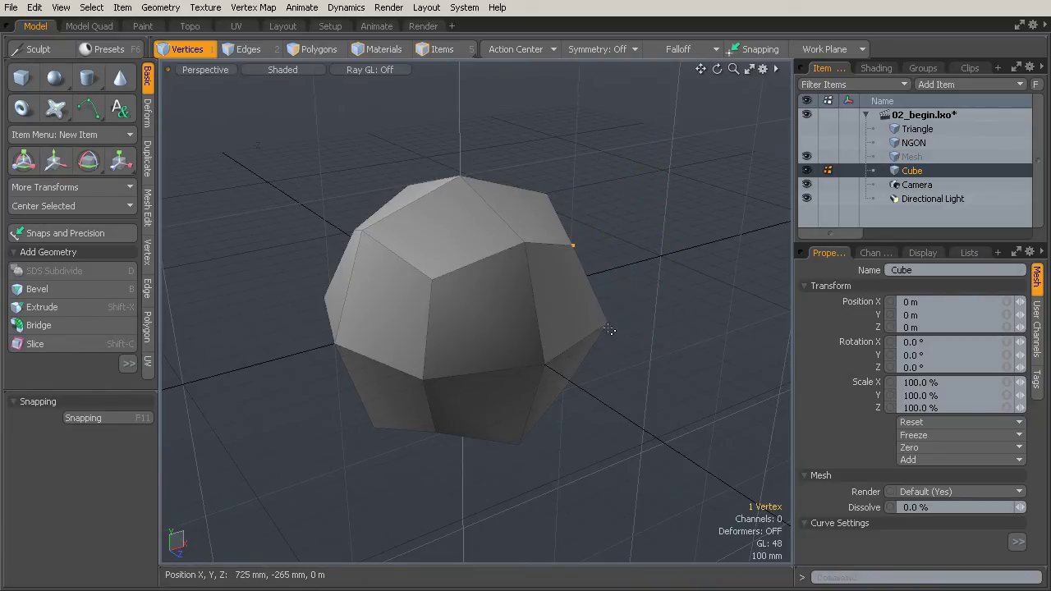
click(631, 328)
click(610, 323)
key(w)
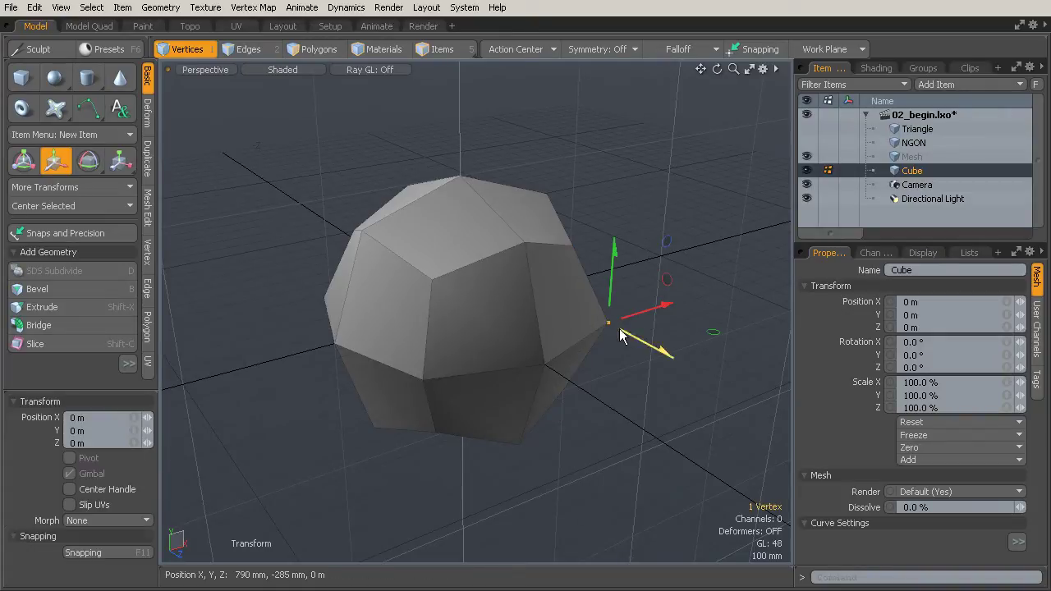
drag(611, 323, 645, 319)
key(ctrl+z)
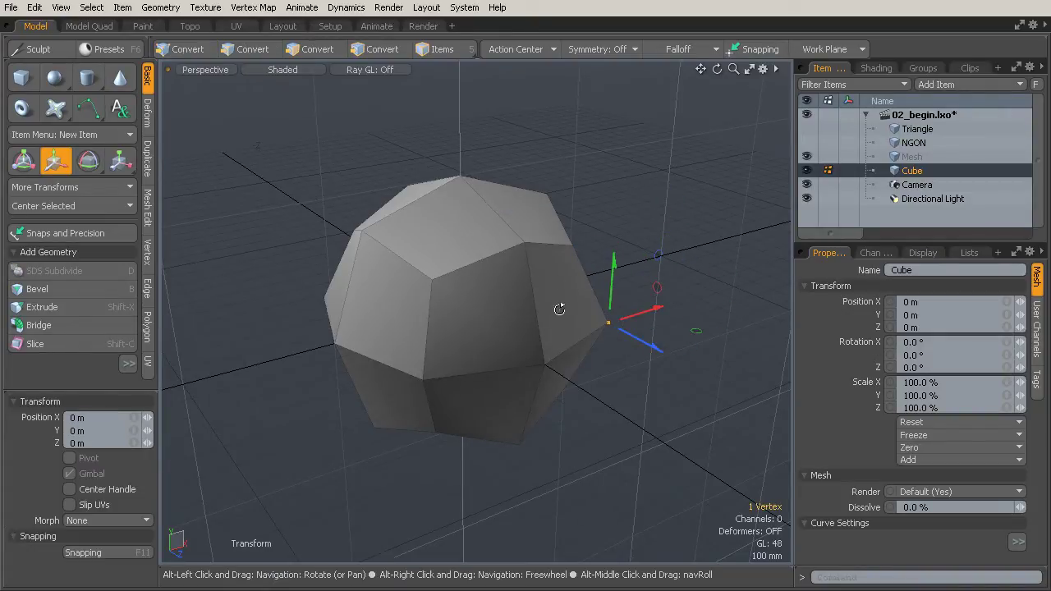
Return to polygon selection and pick the two adjacent four-sided front polygons in turn, ending on the left one.
alt+drag(490, 307, 402, 205)
alt+drag(490, 224, 559, 293)
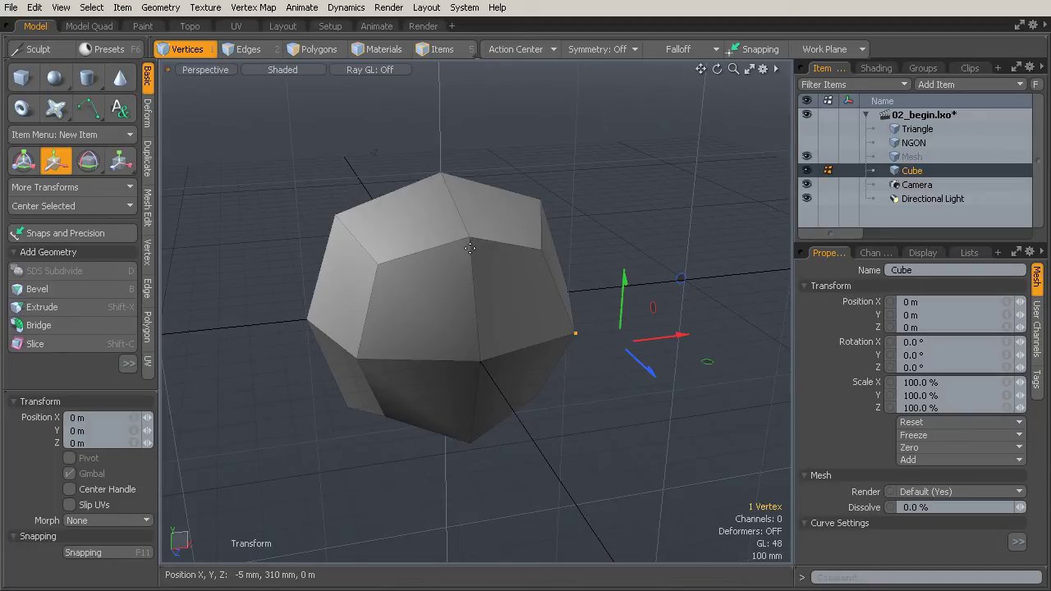
key(3)
click(455, 287)
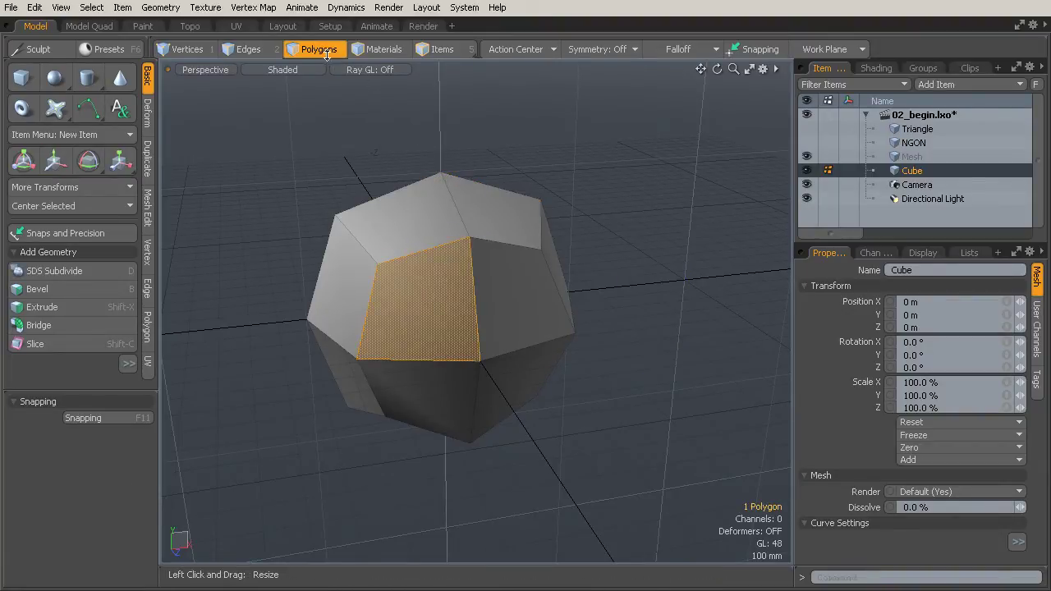
click(533, 308)
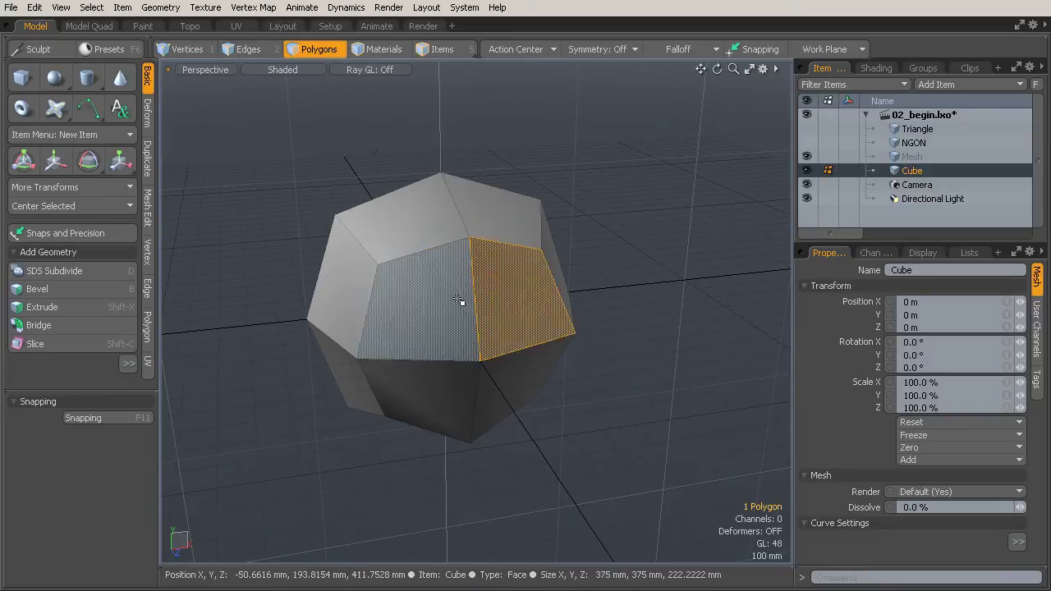
alt+drag(458, 299, 496, 319)
scroll(530, 320, up, 2)
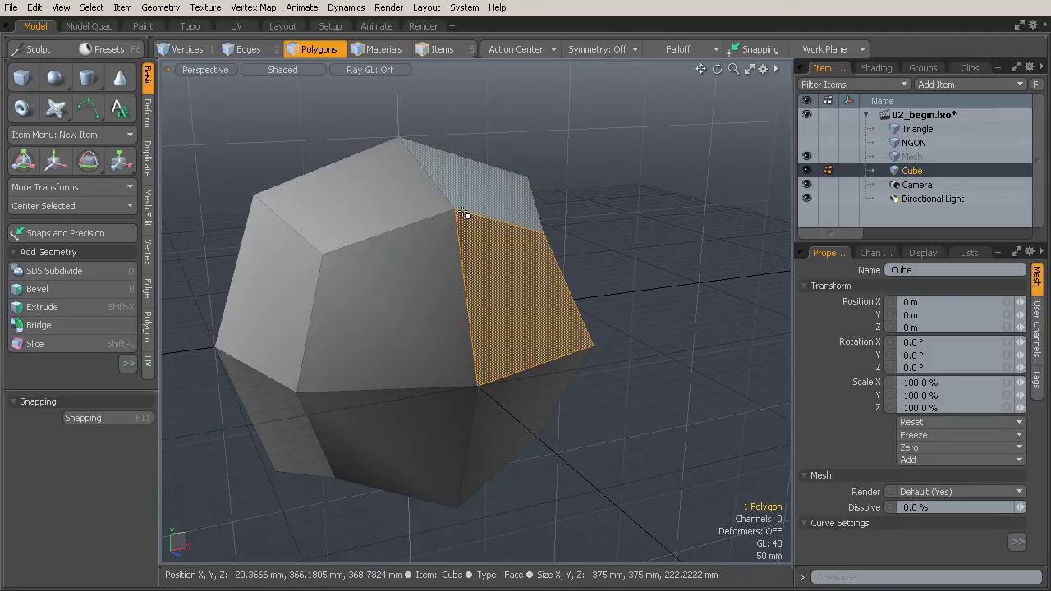
click(407, 289)
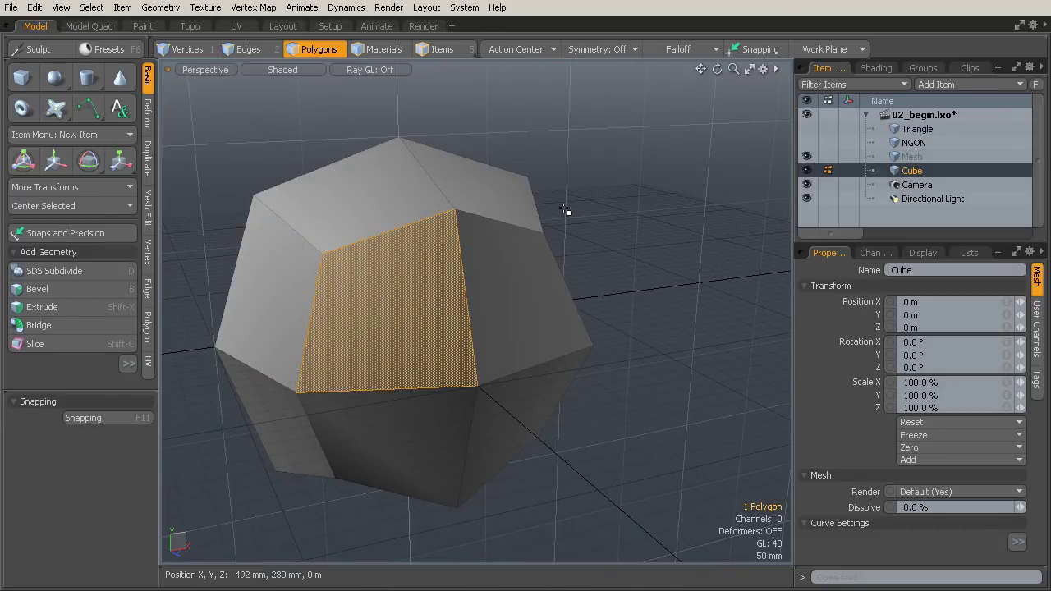
Hide the Cube item and make the Triangle mesh the active item.
alt+drag(565, 211, 776, 210)
click(807, 171)
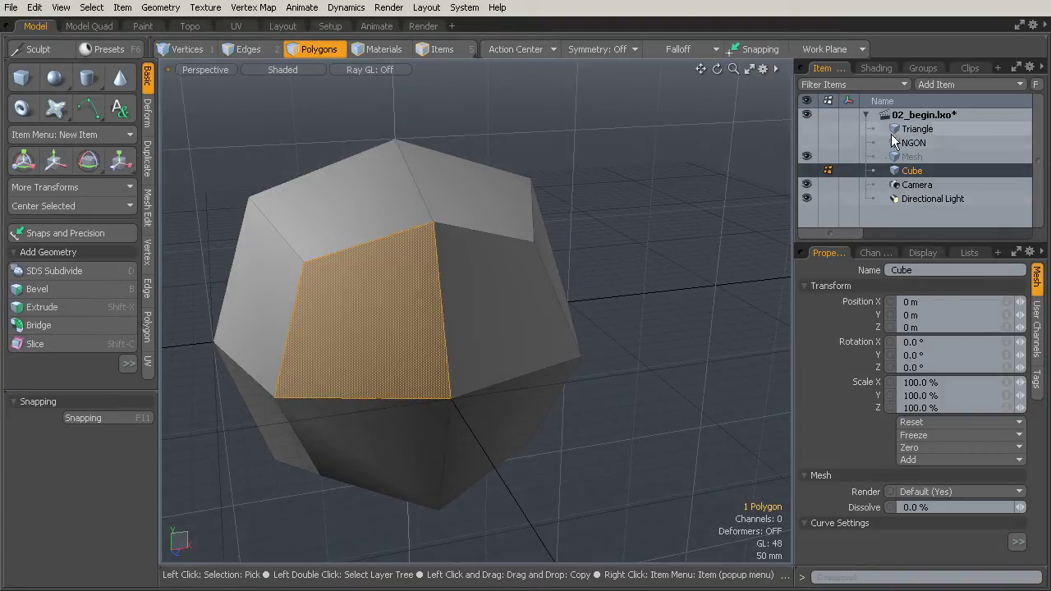
click(917, 130)
alt+drag(680, 269, 466, 275)
Pick individual three-sided polygons on the front of the Triangle sphere.
click(466, 275)
alt+drag(551, 283, 605, 325)
scroll(448, 295, up, 2)
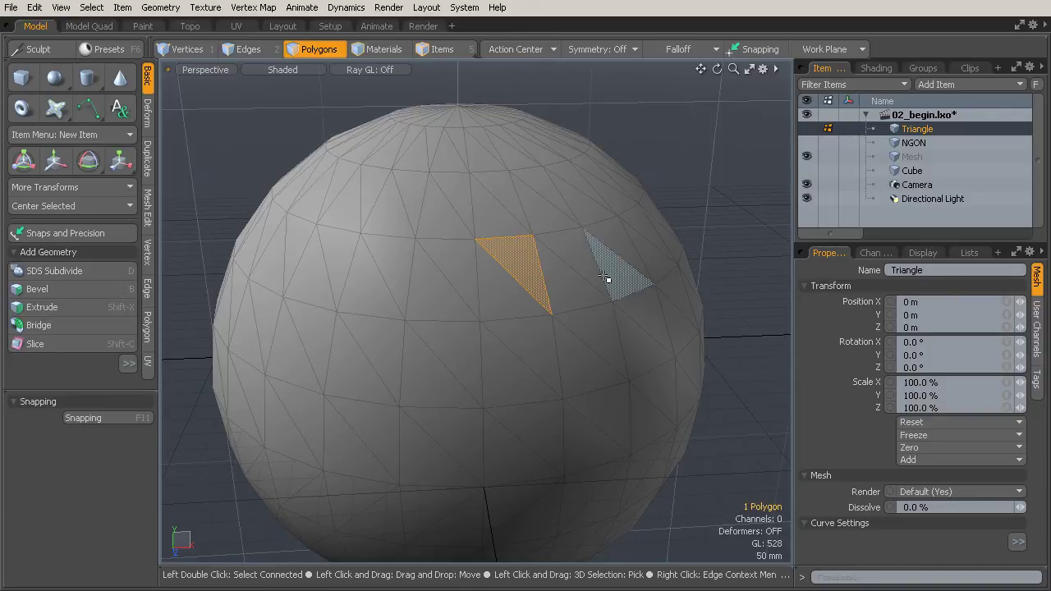
click(561, 290)
drag(545, 292, 497, 283)
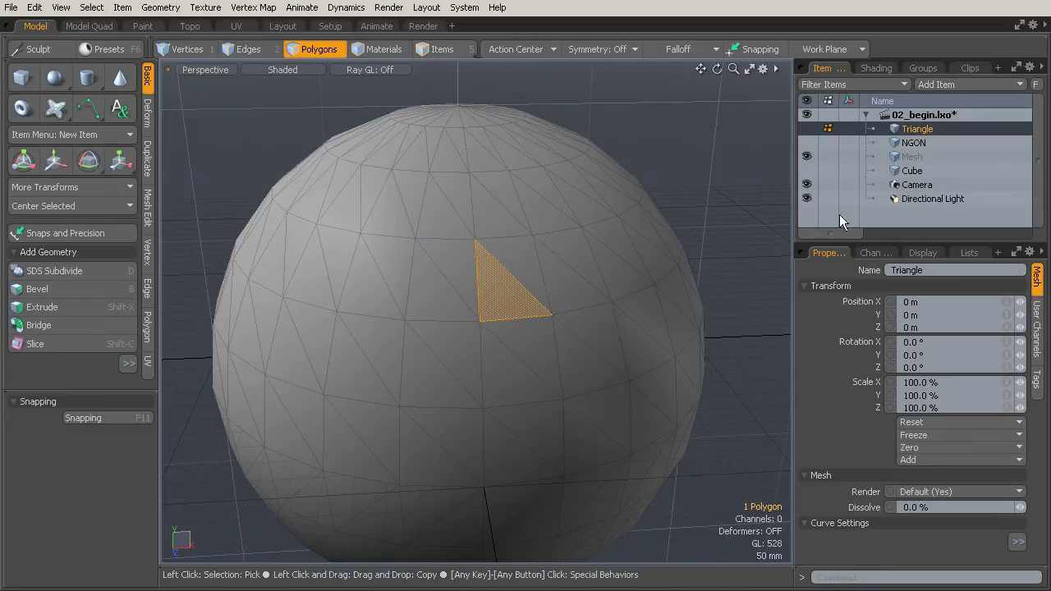
Make the Cube mesh active again and pick its right and left front four-sided polygons in turn.
click(907, 171)
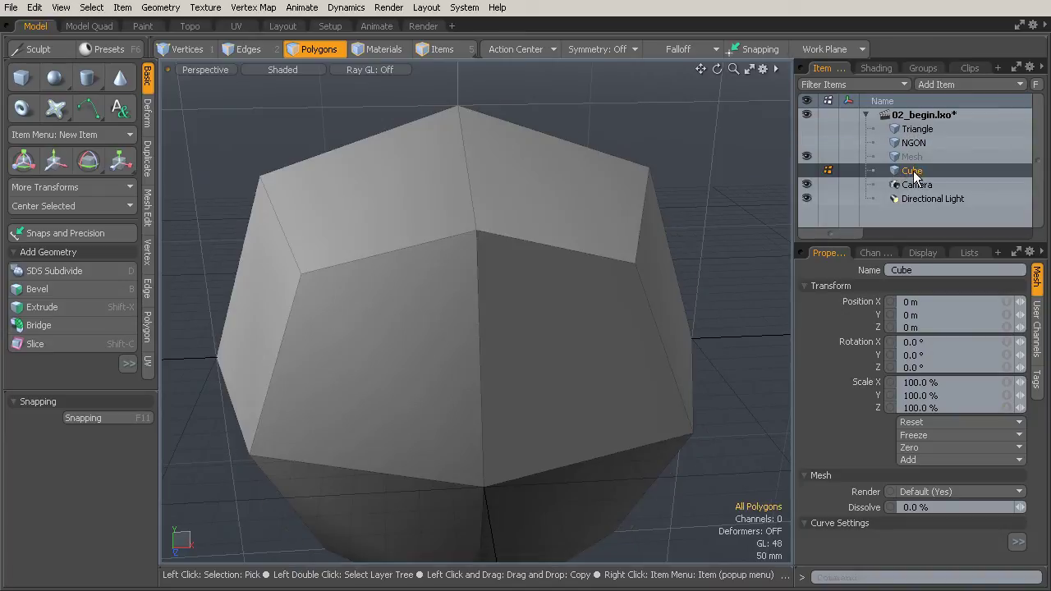
click(537, 283)
click(337, 382)
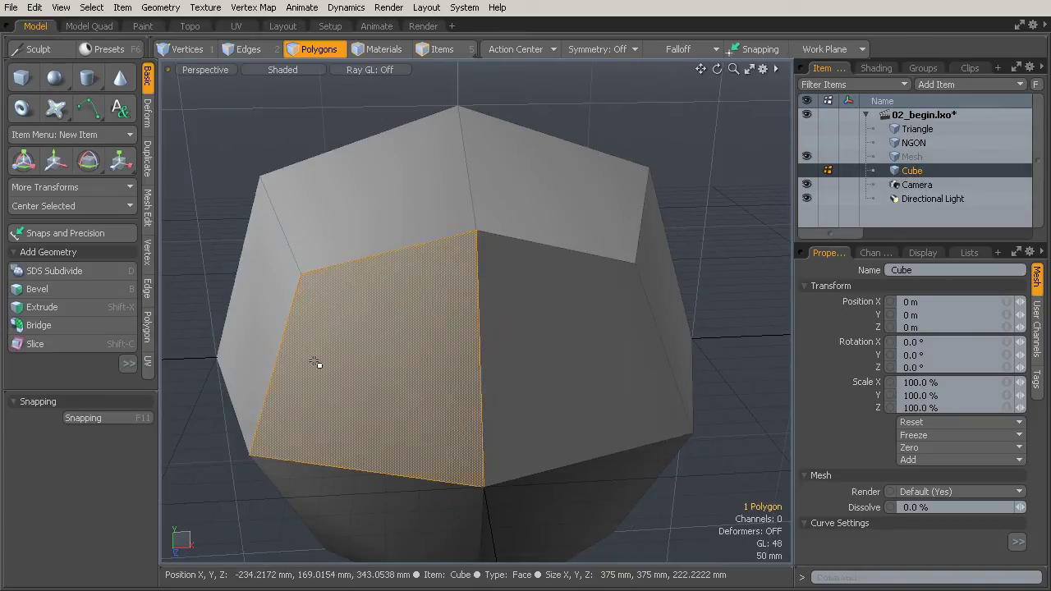
Show the NGON item, make it the active mesh, and bring the cylinder's top cap into view.
click(807, 142)
click(908, 143)
alt+drag(706, 247, 659, 387)
scroll(667, 399, down, 3)
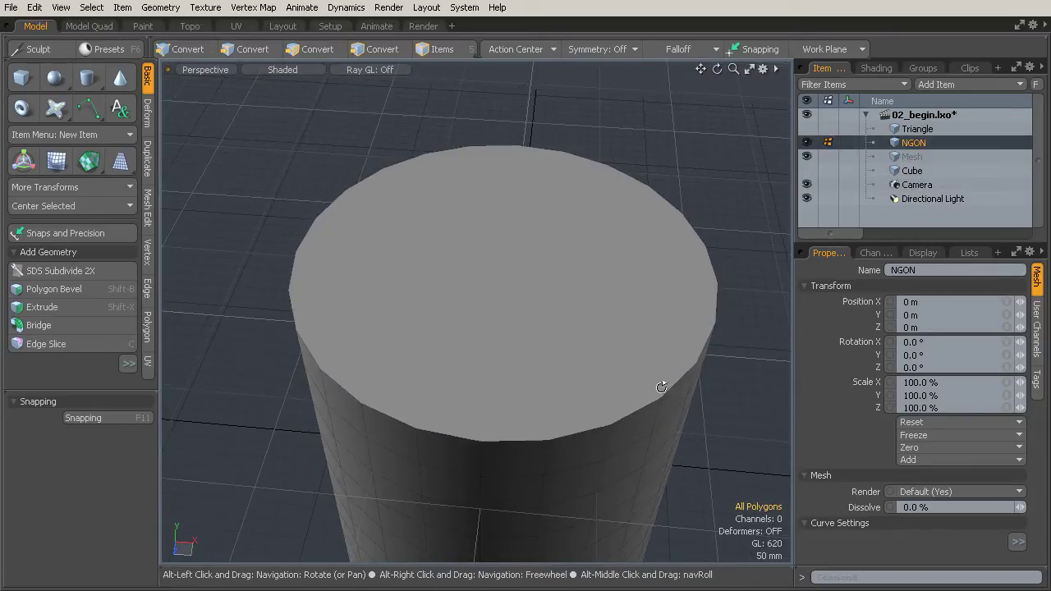
Select the single n-gon polygon capping the cylinder's top and examine its outline from above and from the sides.
click(571, 313)
alt+drag(675, 305, 551, 244)
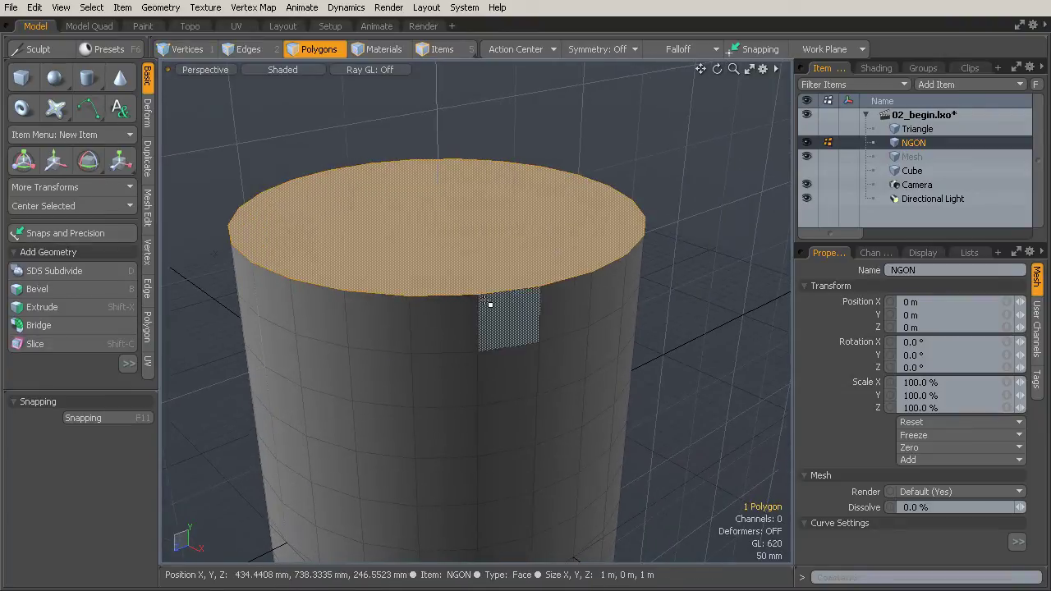
alt+drag(300, 293, 521, 340)
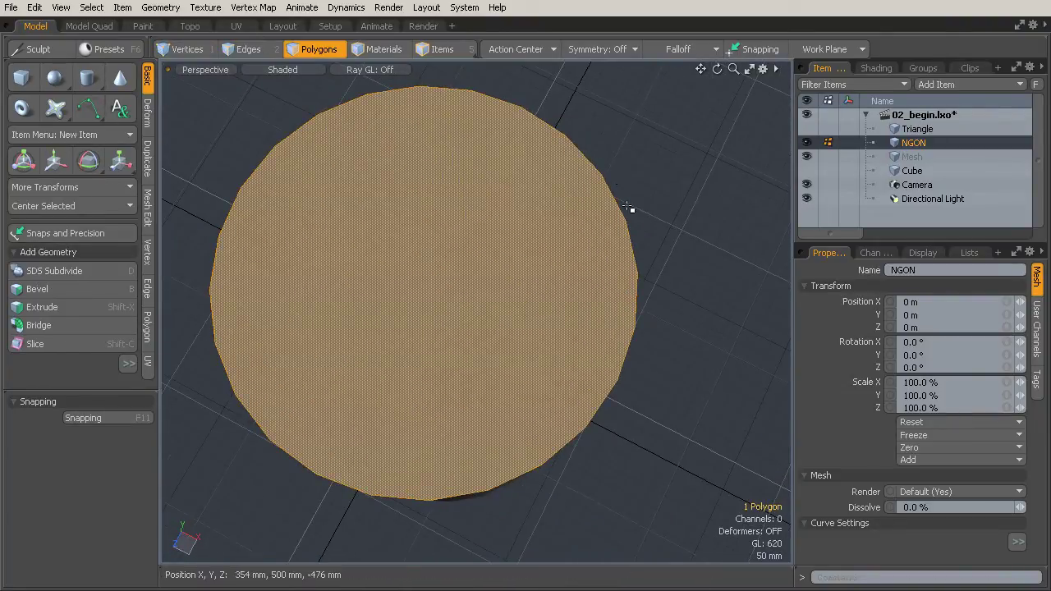
alt+drag(545, 443, 360, 370)
alt+drag(649, 289, 547, 319)
scroll(559, 297, up, 2)
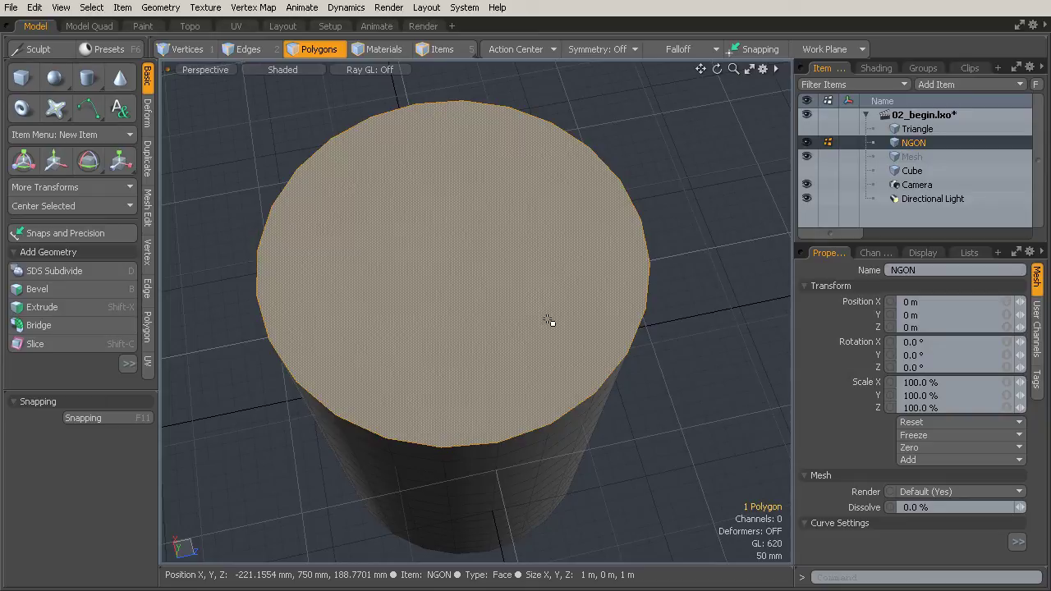
alt+drag(566, 324, 628, 241)
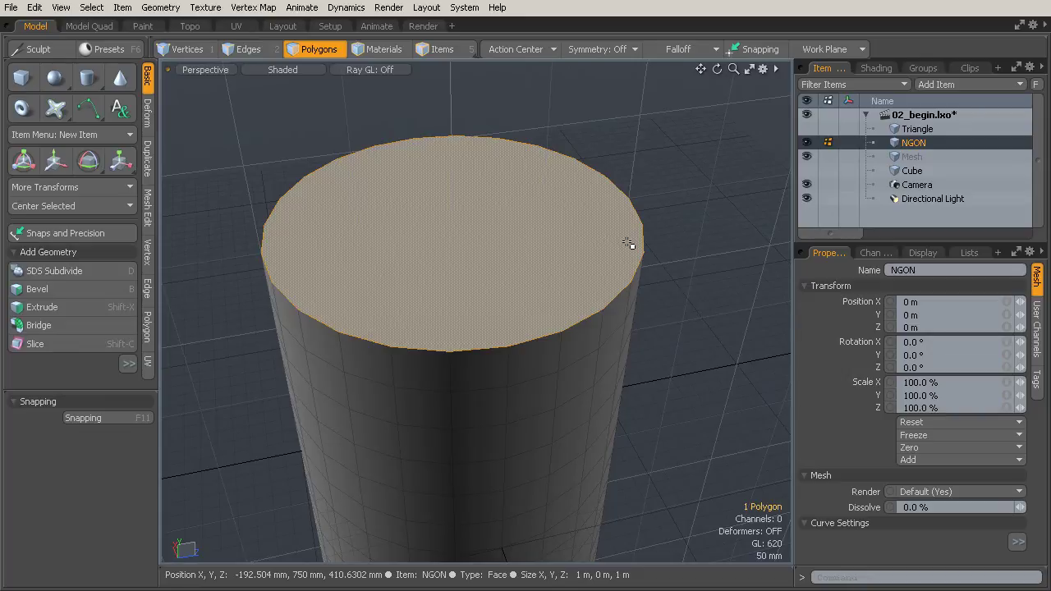
alt+drag(593, 298, 558, 277)
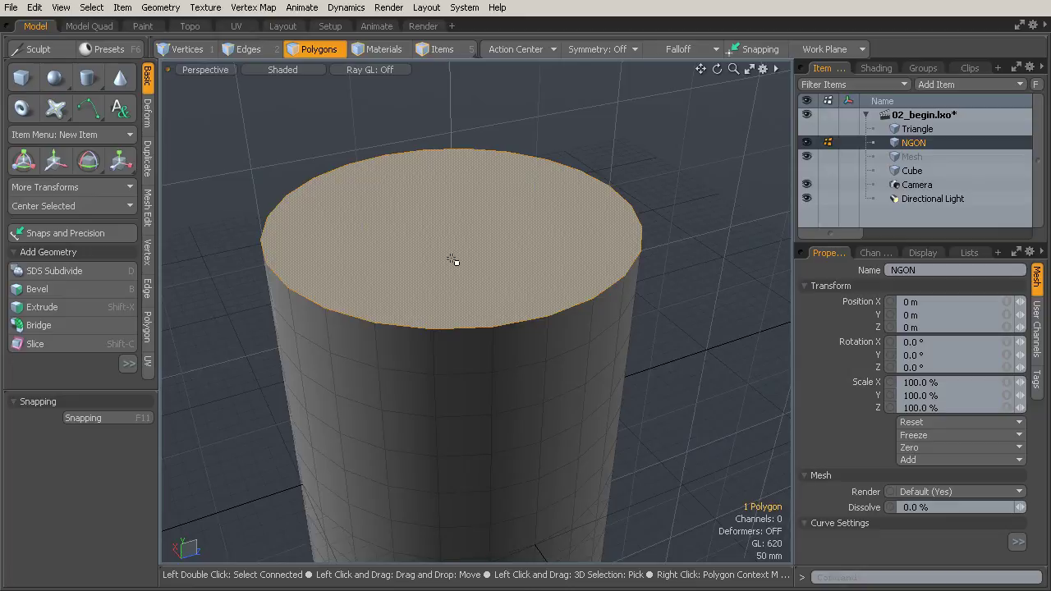
alt+drag(452, 261, 657, 261)
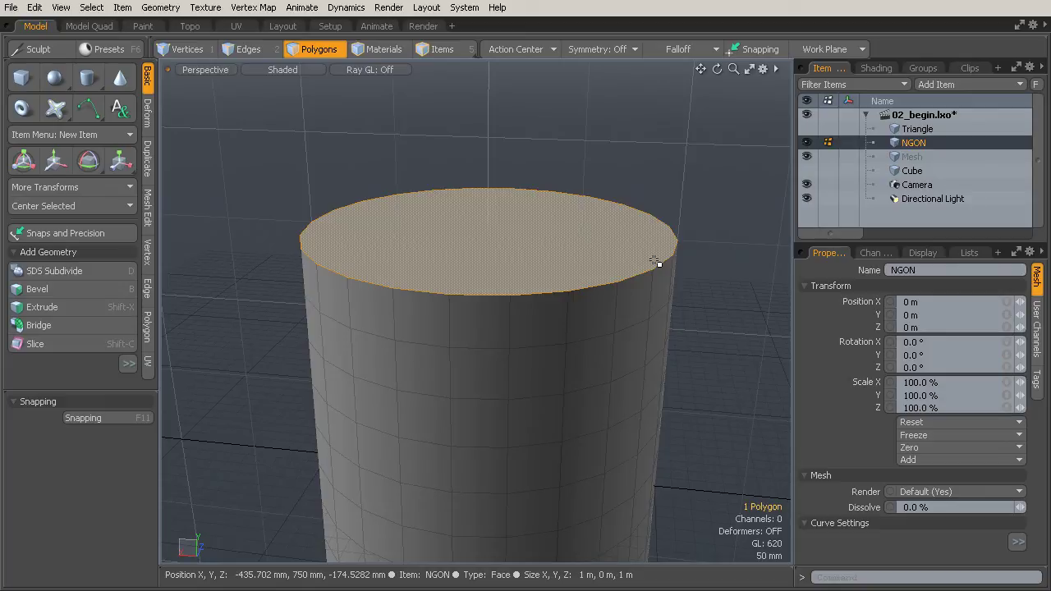
alt+drag(673, 238, 614, 244)
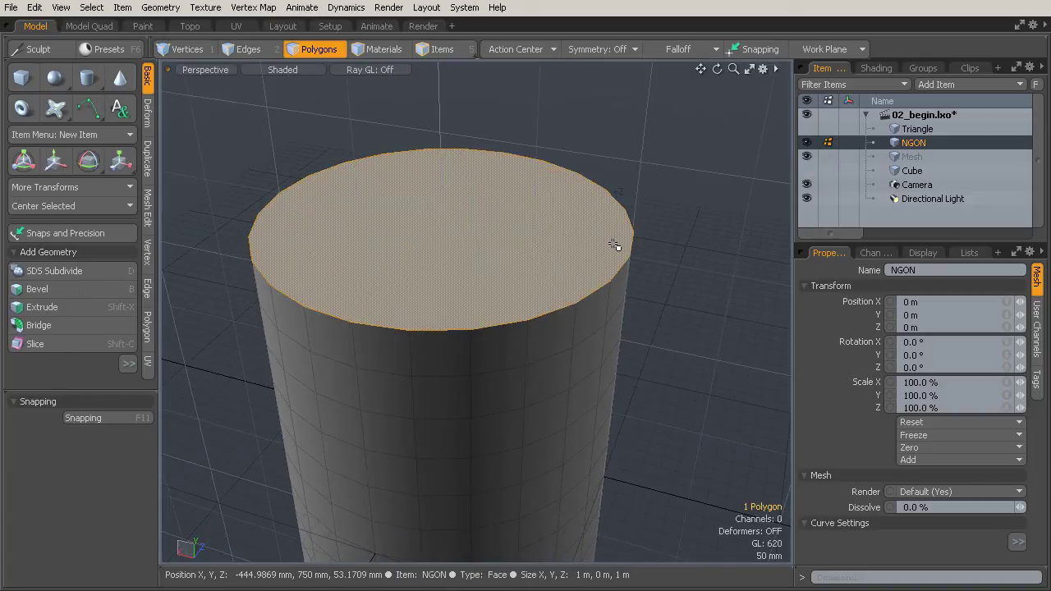
Select a two-by-two block of four-sided polygons on the cylinder's side wall.
alt+drag(606, 284, 615, 307)
scroll(617, 309, up, 3)
click(518, 298)
shift+click(589, 279)
shift+click(592, 340)
shift+click(536, 351)
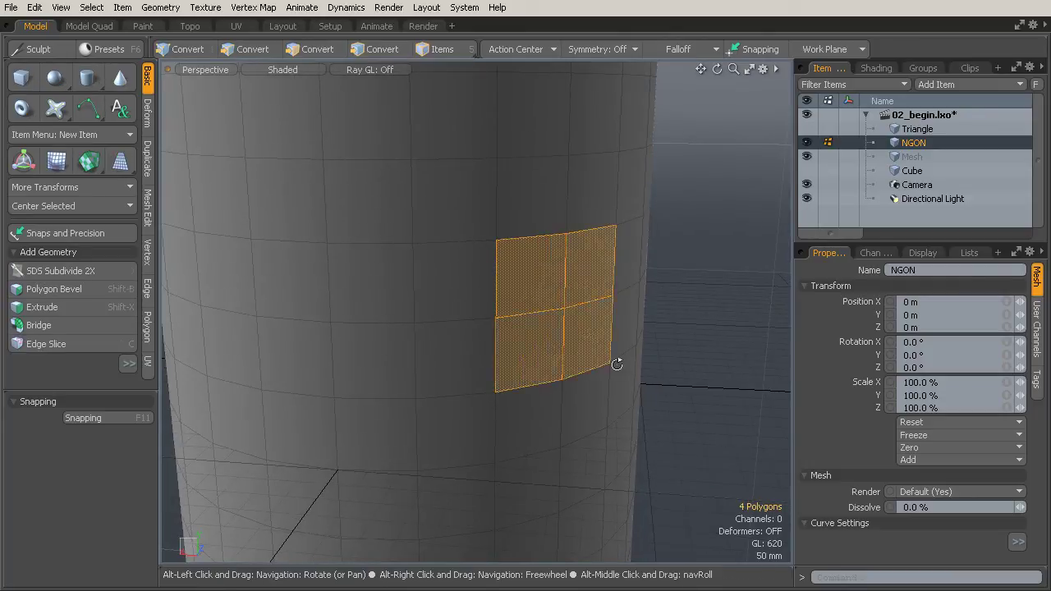
Bevel the four selected side polygons outward as a group, with a shift of about 188 mm and an inset of about 36 mm.
mouse_move(617, 364)
alt+mouse_down()
mouse_move(654, 335)
mouse_move(685, 343)
mouse_move(617, 346)
alt+mouse_up()
scroll(650, 341, down, 3)
alt+drag(544, 331, 523, 346)
scroll(524, 346, up, 3)
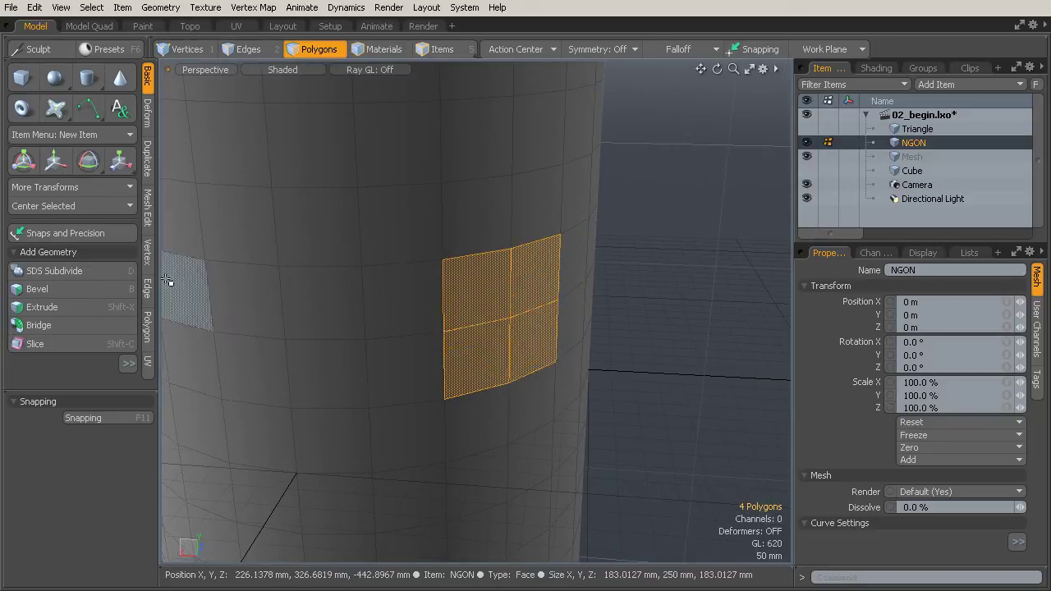
key(b)
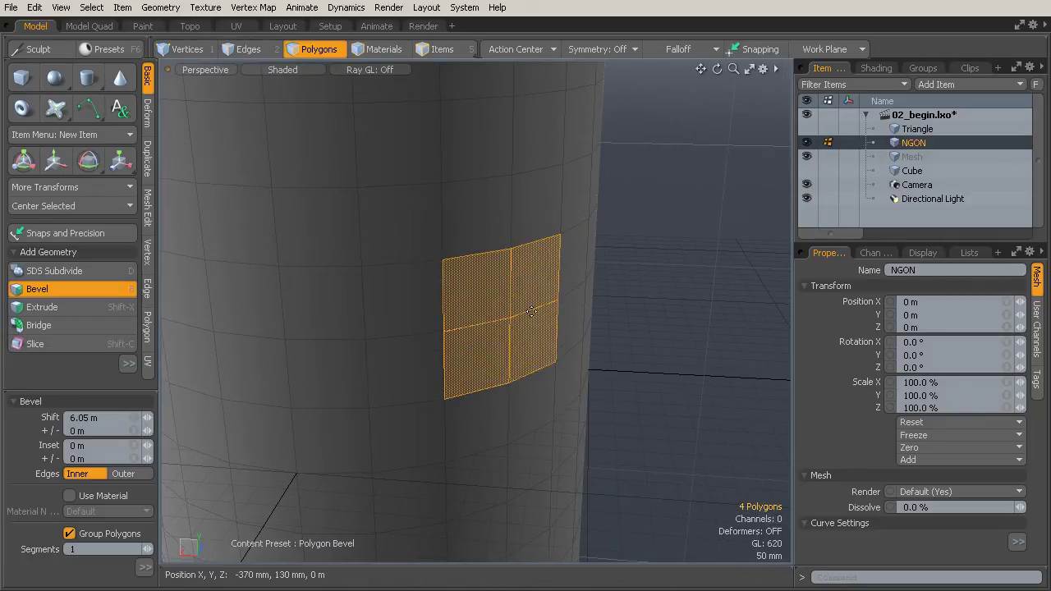
alt+drag(523, 327, 549, 359)
drag(575, 305, 577, 299)
alt+drag(549, 310, 566, 307)
drag(599, 343, 634, 356)
shift+click(545, 301)
Finish the bevel on the cylinder's side and clear the polygon selection.
alt+drag(582, 378, 460, 374)
alt+drag(696, 272, 581, 300)
scroll(681, 288, down, 2)
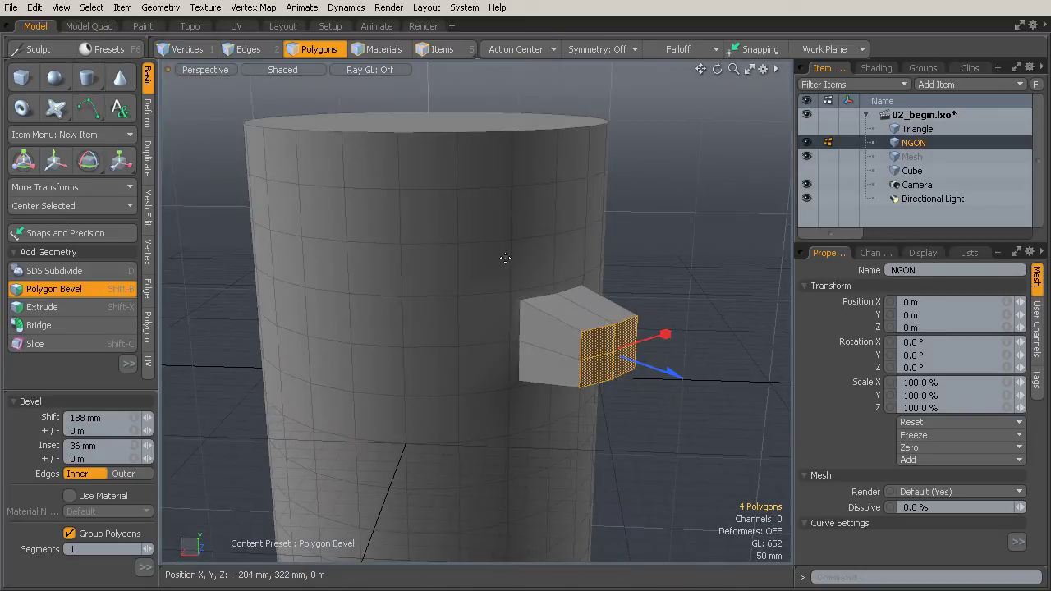
alt+drag(516, 265, 469, 332)
key(space)
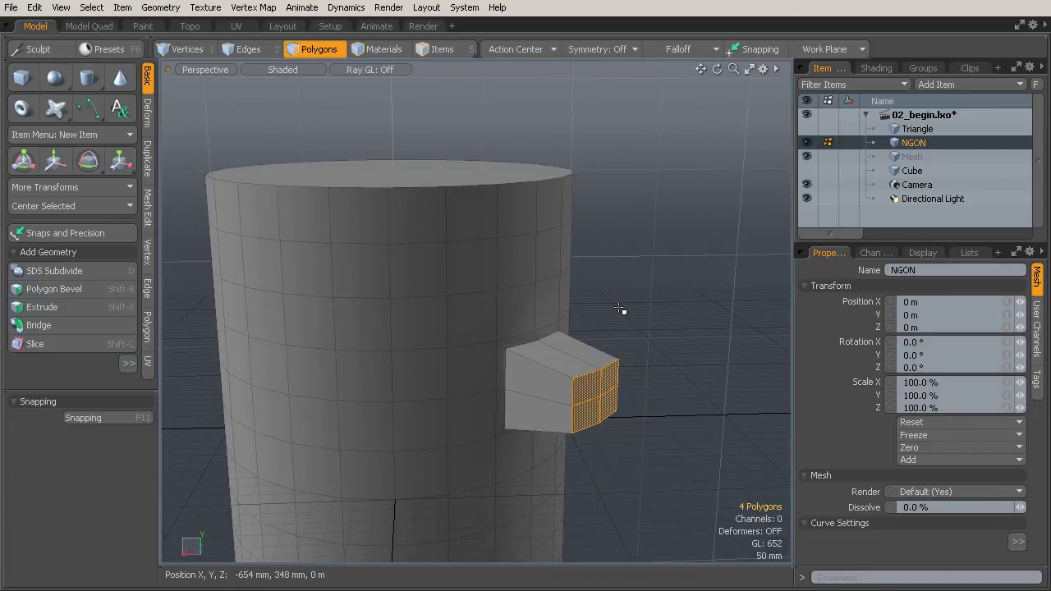
click(633, 328)
mouse_move(633, 329)
alt+mouse_down()
mouse_move(481, 328)
mouse_move(648, 335)
mouse_move(641, 319)
mouse_move(633, 343)
alt+mouse_up()
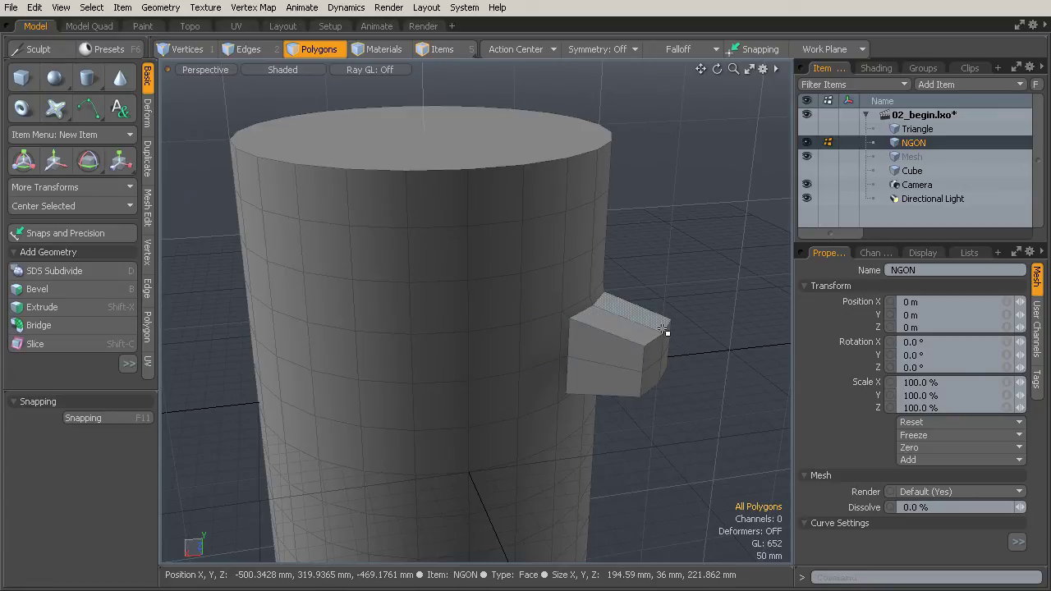
mouse_move(648, 356)
alt+mouse_down()
mouse_move(509, 389)
mouse_move(648, 380)
mouse_move(657, 370)
alt+mouse_up()
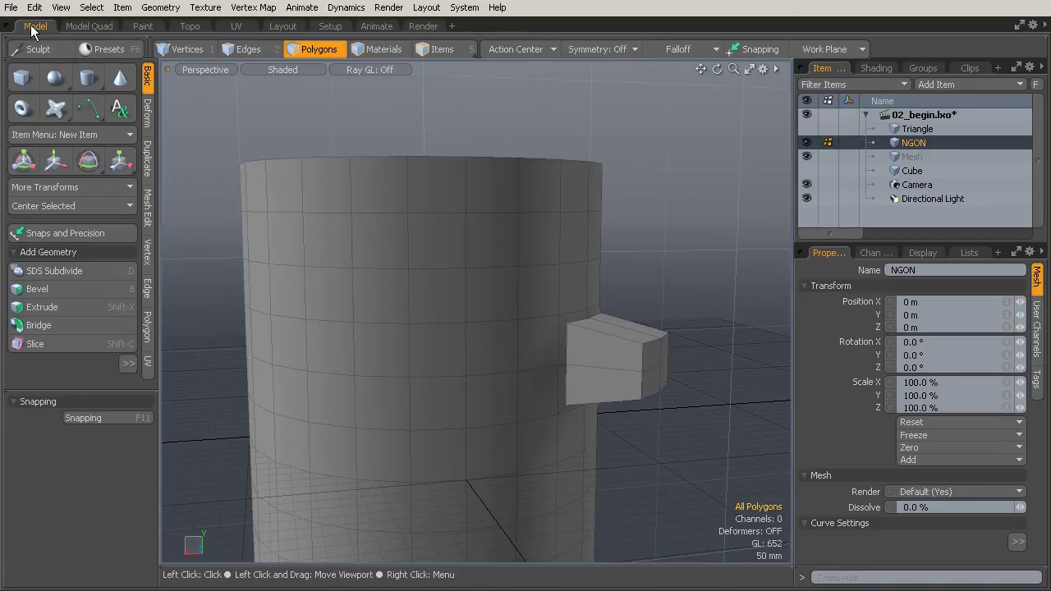
click(148, 332)
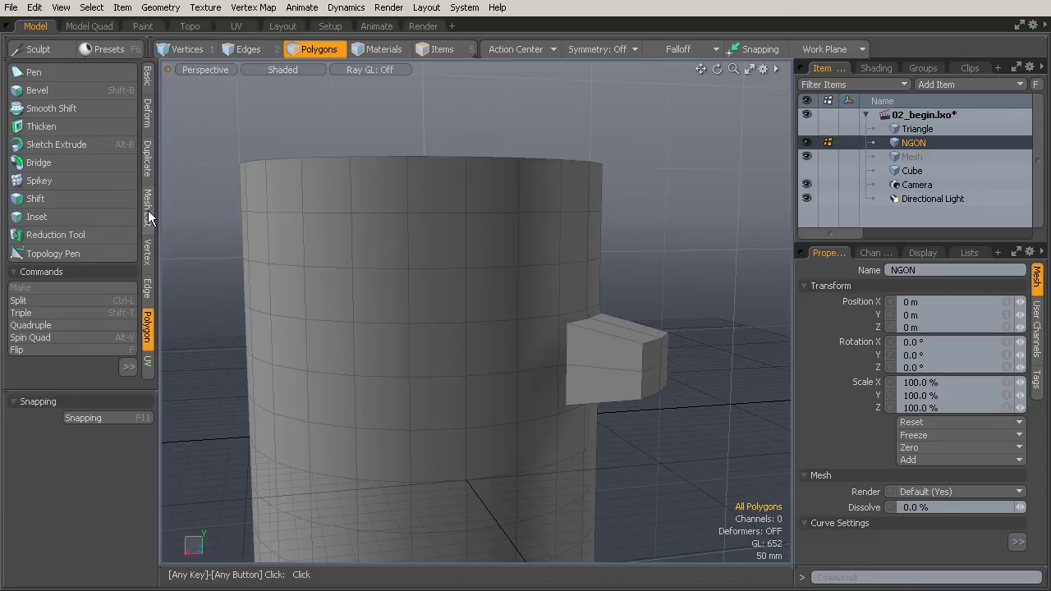
click(148, 289)
click(148, 257)
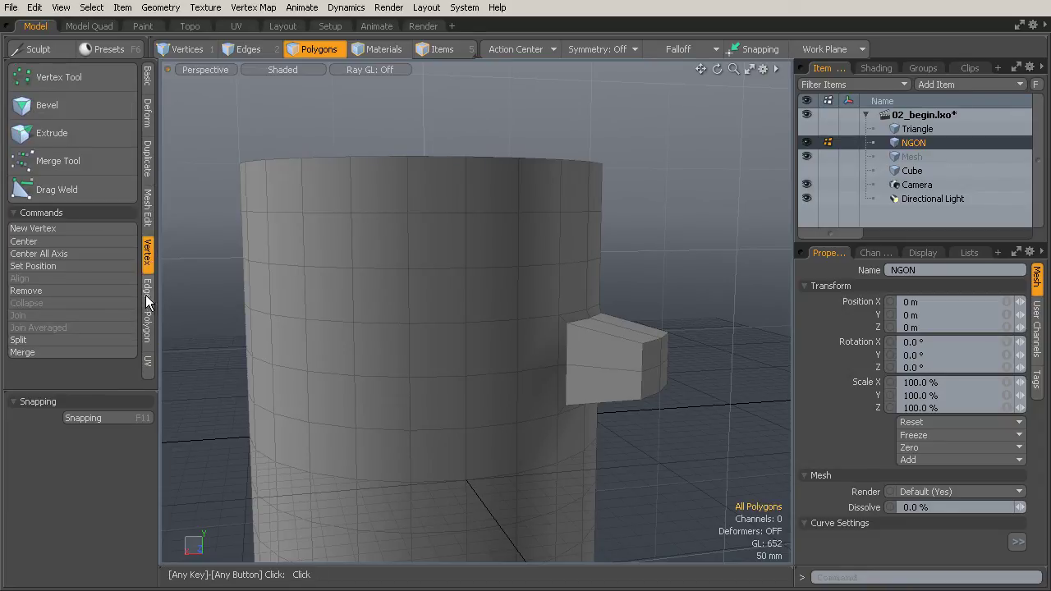
Add four horizontal edge loops around the cylinder with Add Loop, working downward, the last three at about 62%, 43% and 28%.
click(147, 291)
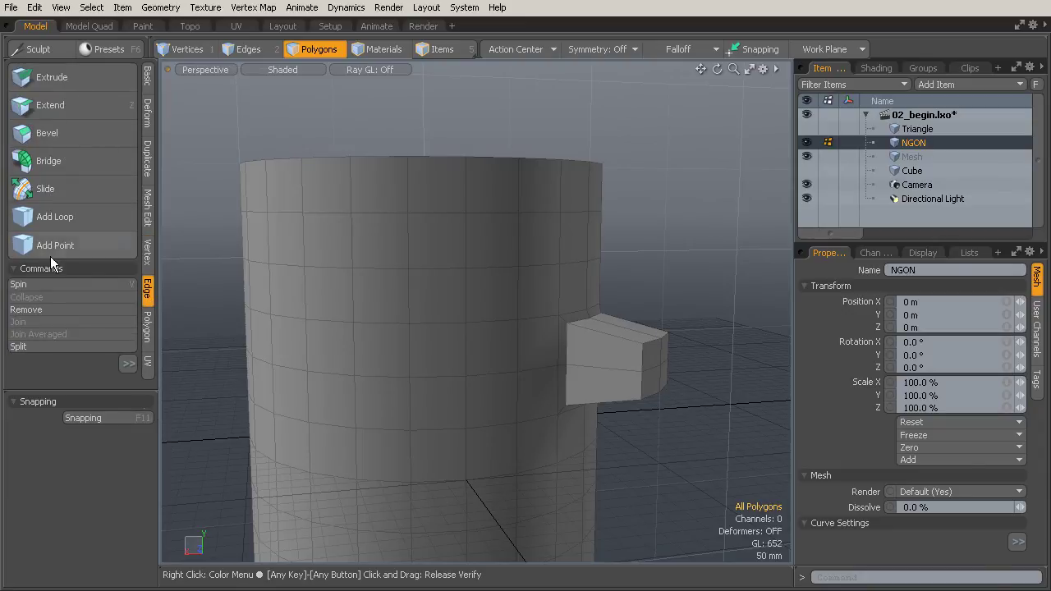
click(49, 219)
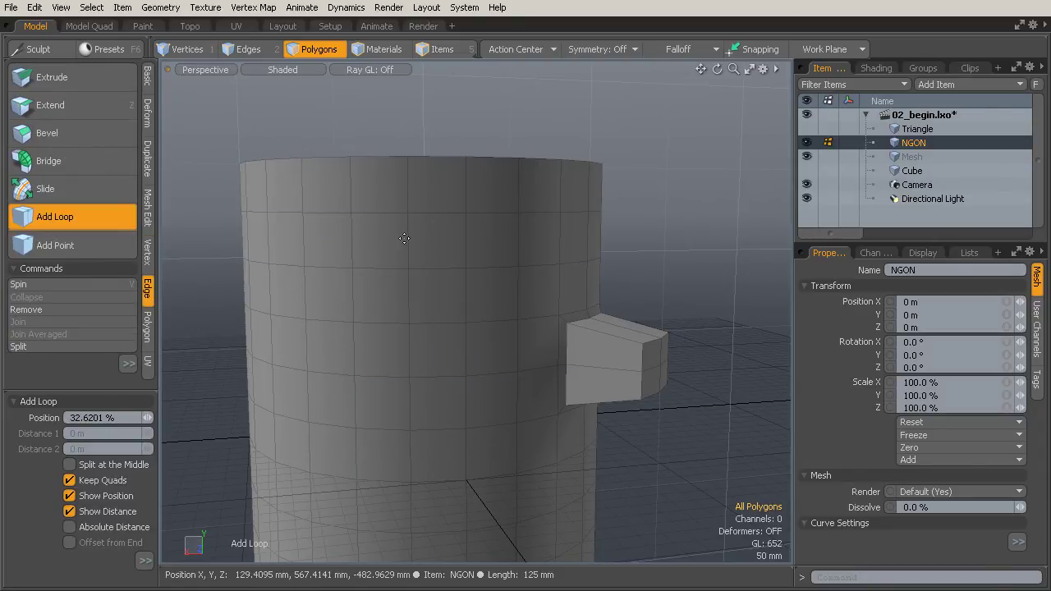
mouse_move(404, 238)
mouse_down()
mouse_move(408, 217)
mouse_move(408, 230)
mouse_up()
click(407, 302)
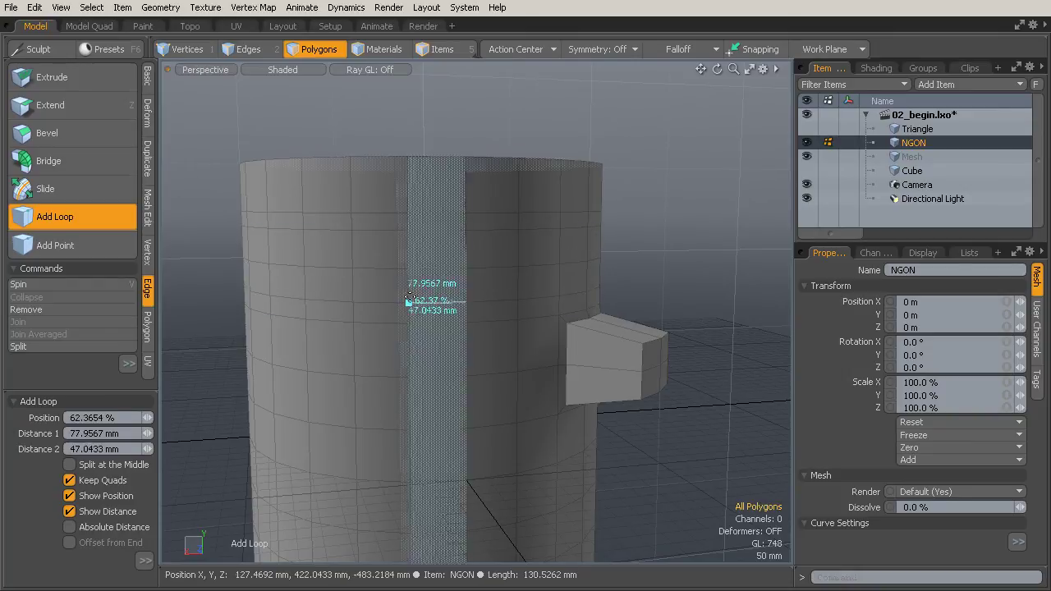
click(409, 348)
drag(409, 348, 409, 354)
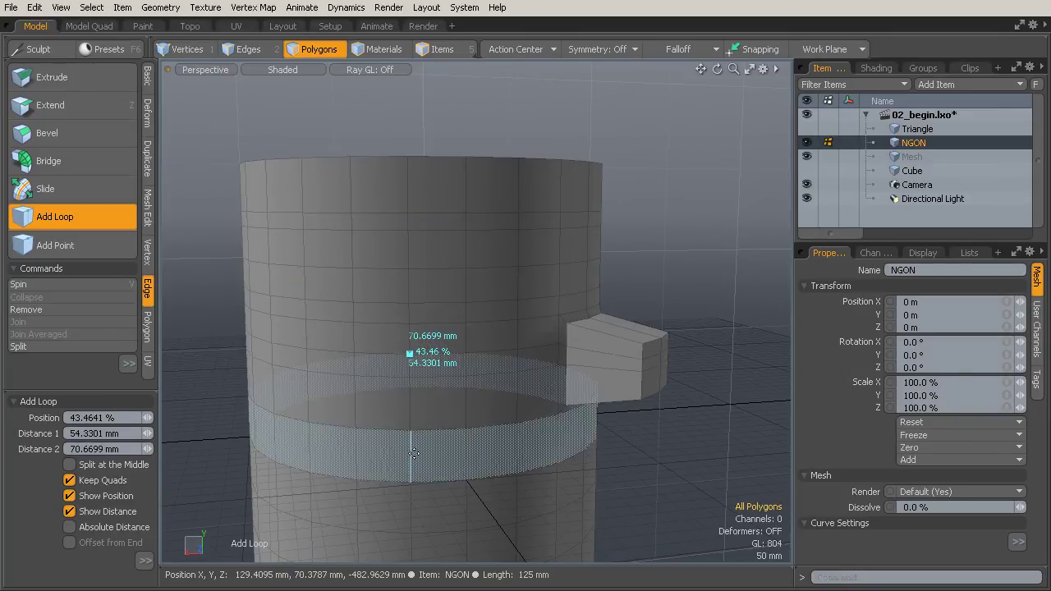
drag(411, 456, 412, 468)
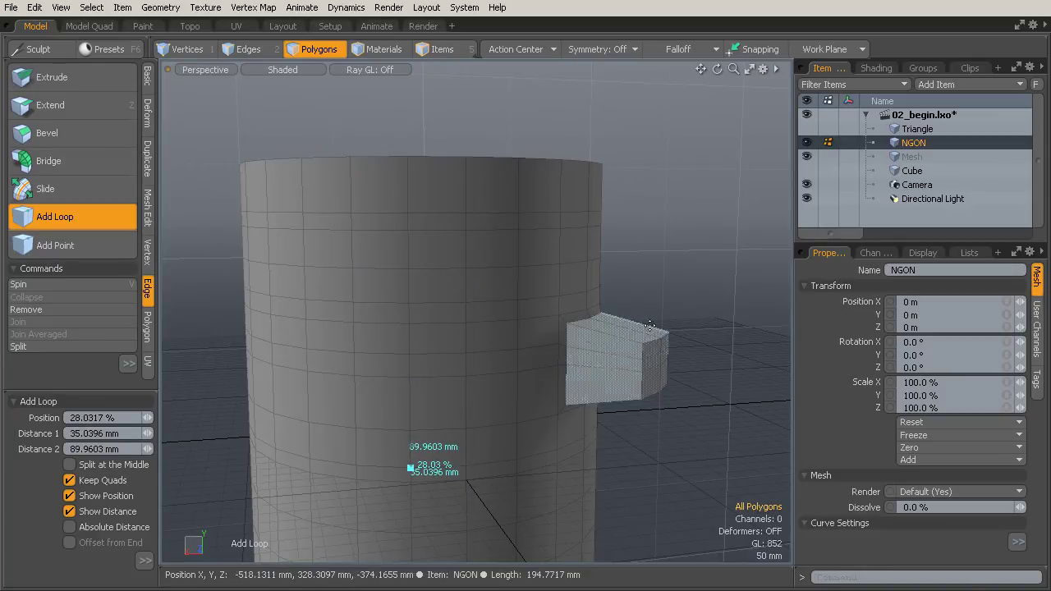
Examine the cylinder's edge loops, the beveled protrusion and the undivided top cap from several angles.
key(alt)
alt+drag(663, 373, 437, 388)
alt+drag(535, 290, 531, 293)
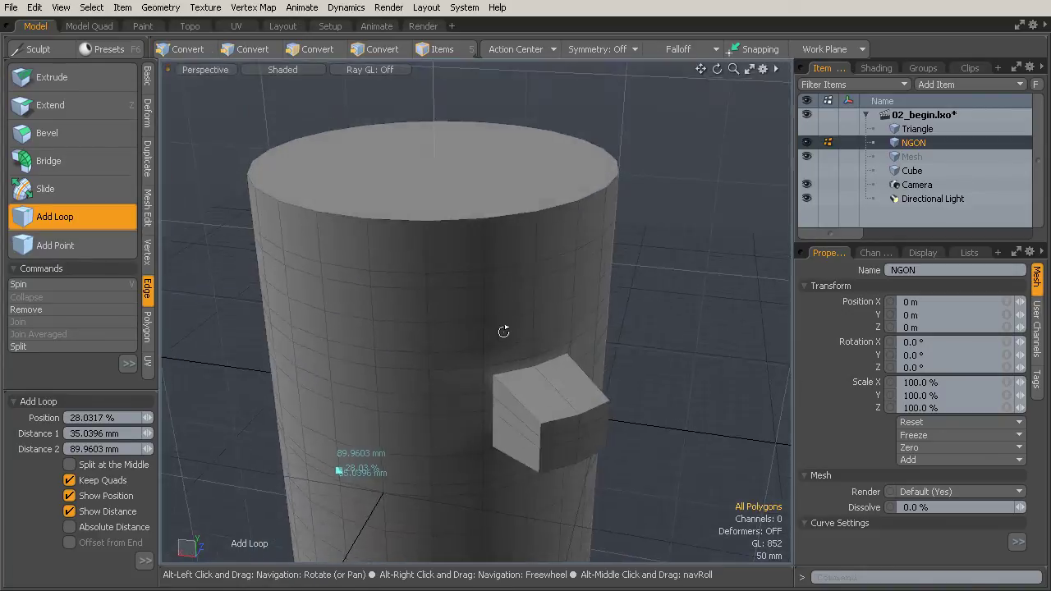
alt+drag(527, 336, 662, 280)
alt+drag(534, 246, 533, 299)
alt+drag(313, 266, 579, 419)
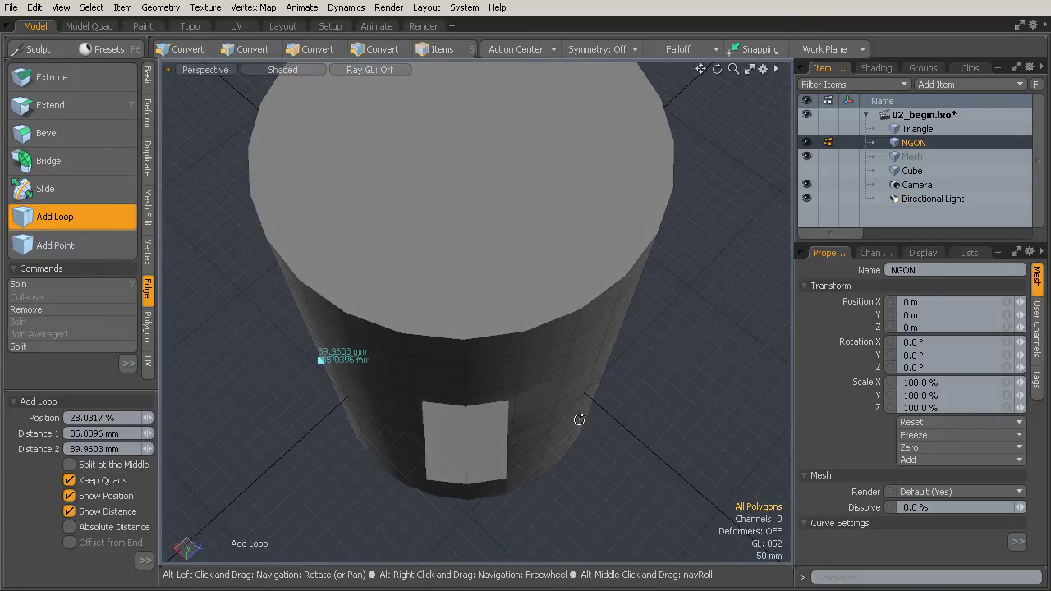
alt+drag(694, 356, 699, 326)
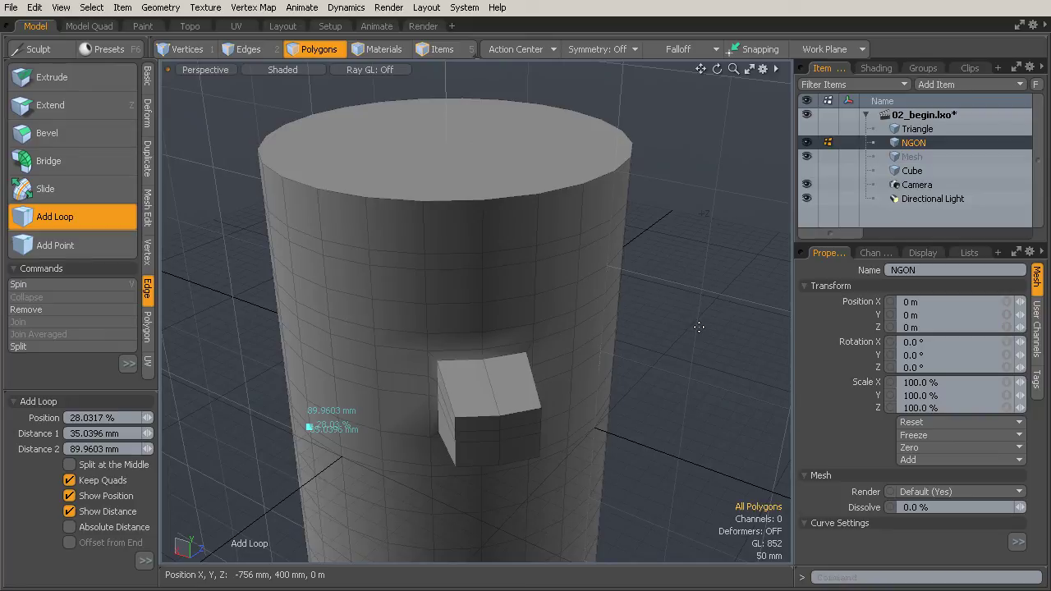